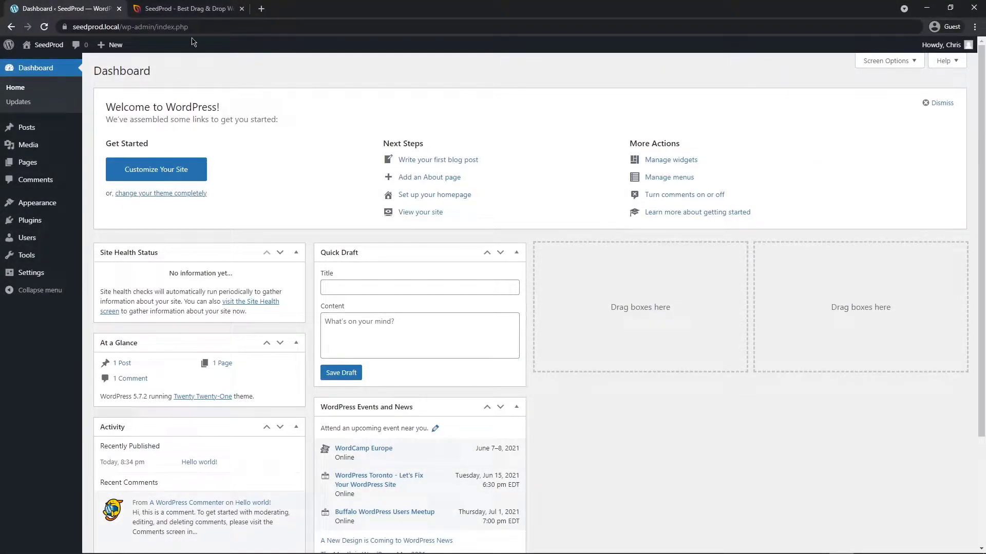
Log into the SeedProd account on seedprod.com and download the Landing Page Pro 6.4.3 zip
left_click(178, 10)
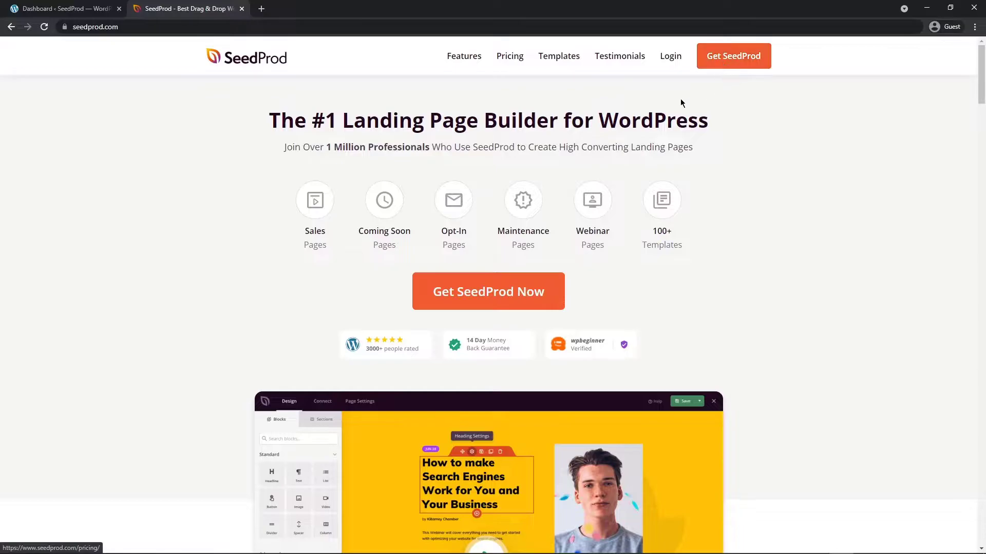
left_click(670, 56)
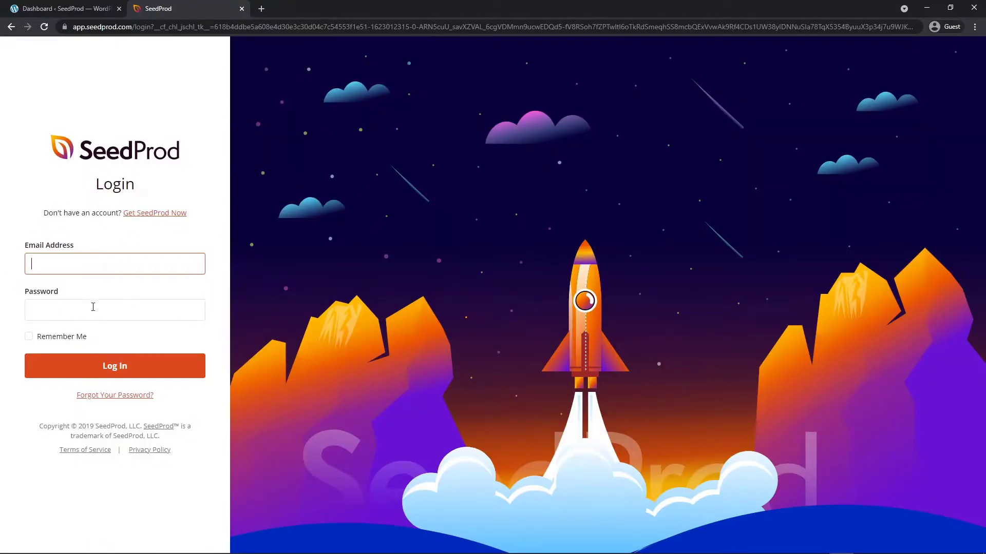
left_click(114, 366)
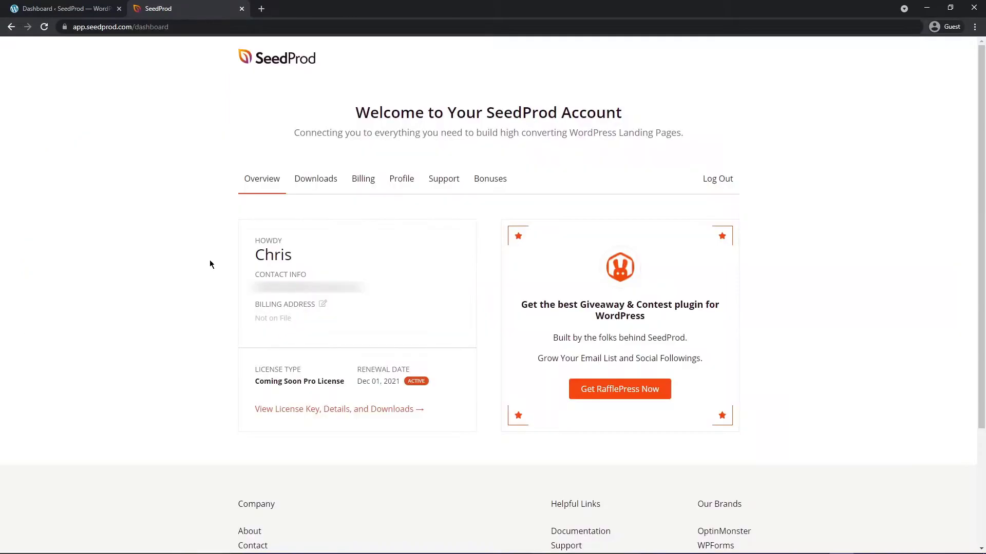
left_click(319, 180)
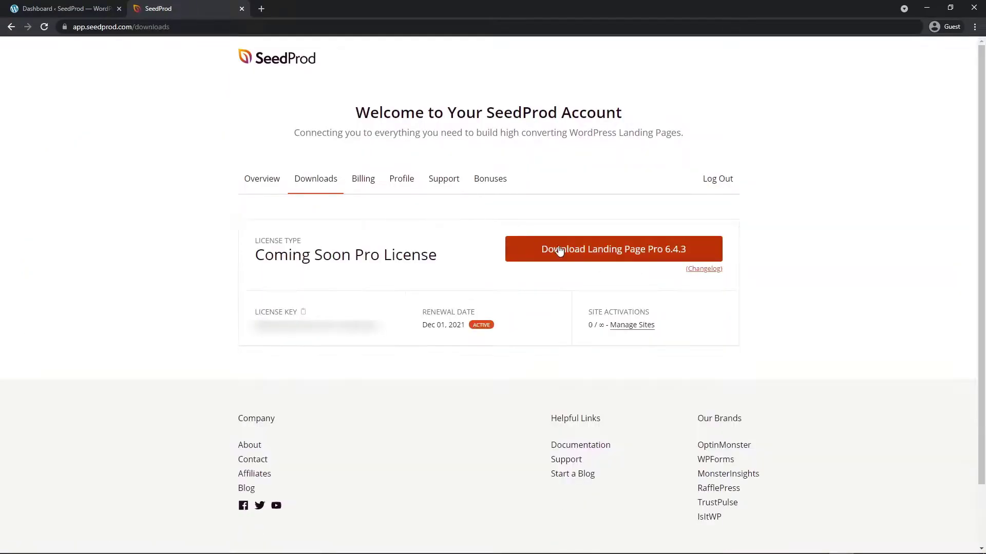
left_click(619, 254)
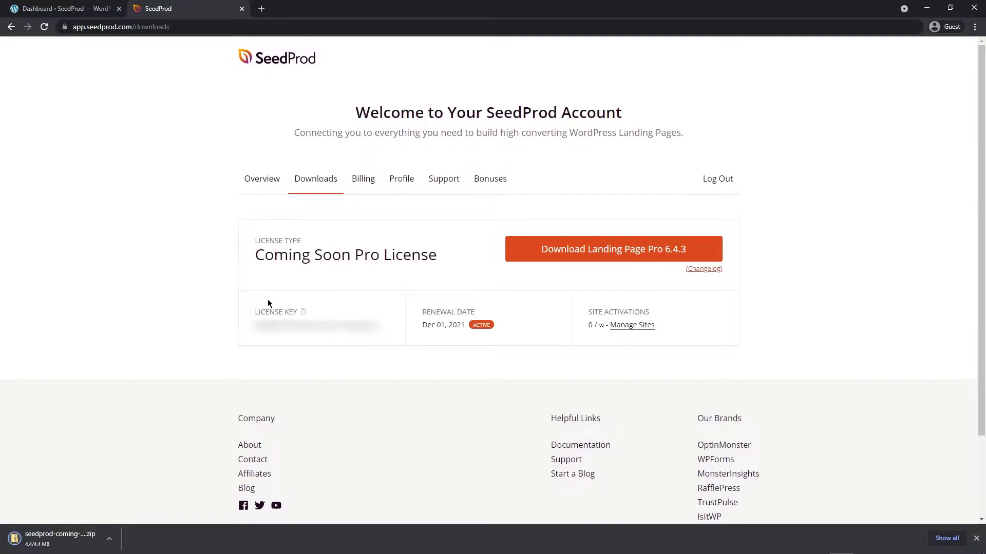
Upload the downloaded SeedProd zip under Plugins > Add New and install it
left_click(242, 9)
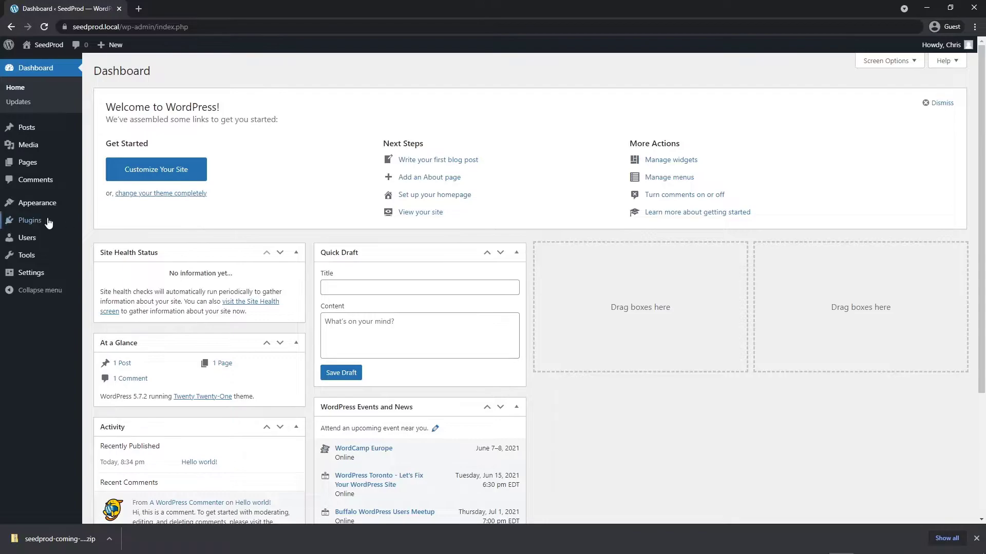
mouse_move(31, 221)
left_click(108, 237)
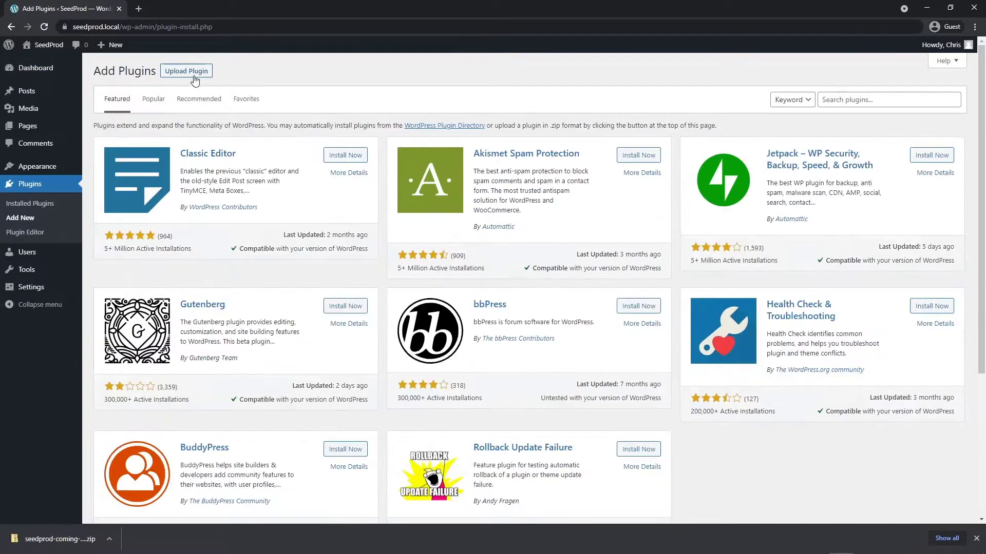
left_click(191, 70)
left_click_drag(77, 541, 468, 165)
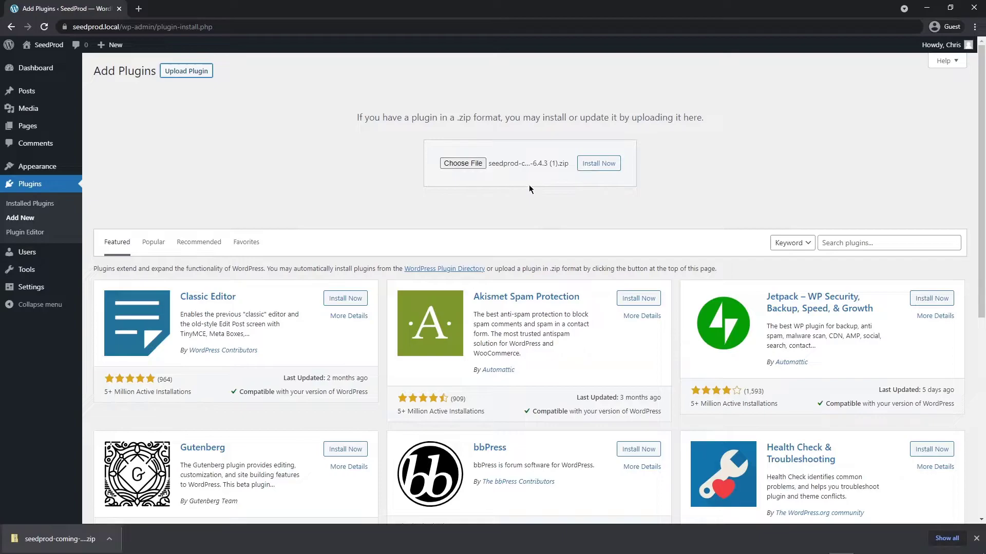
left_click(600, 164)
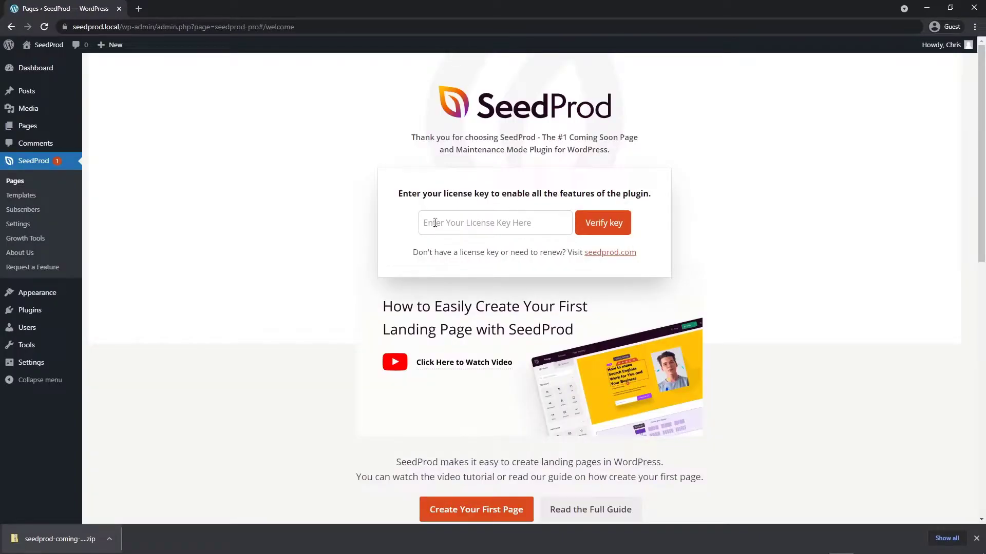
Paste the SeedProd license key and verify it as valid
right_click(447, 224)
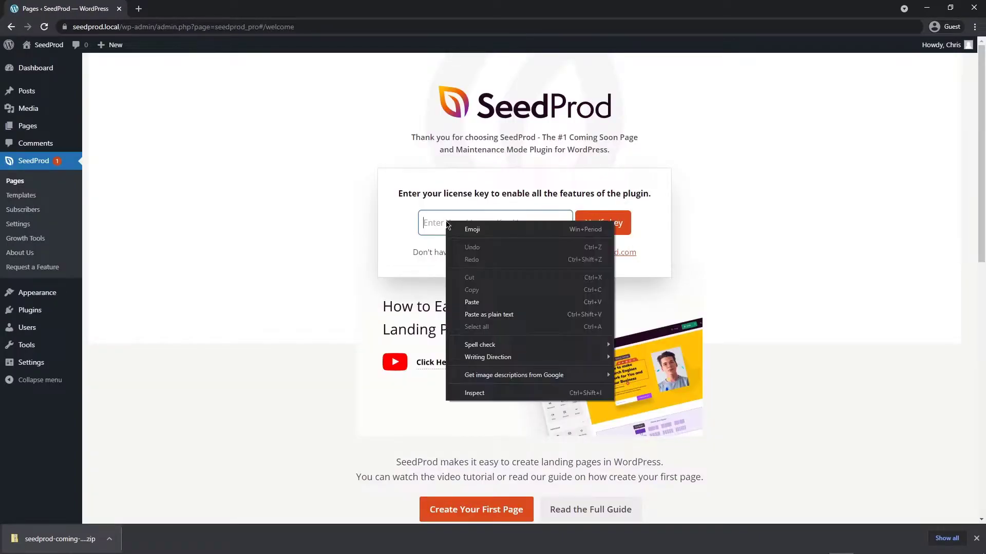
left_click(482, 302)
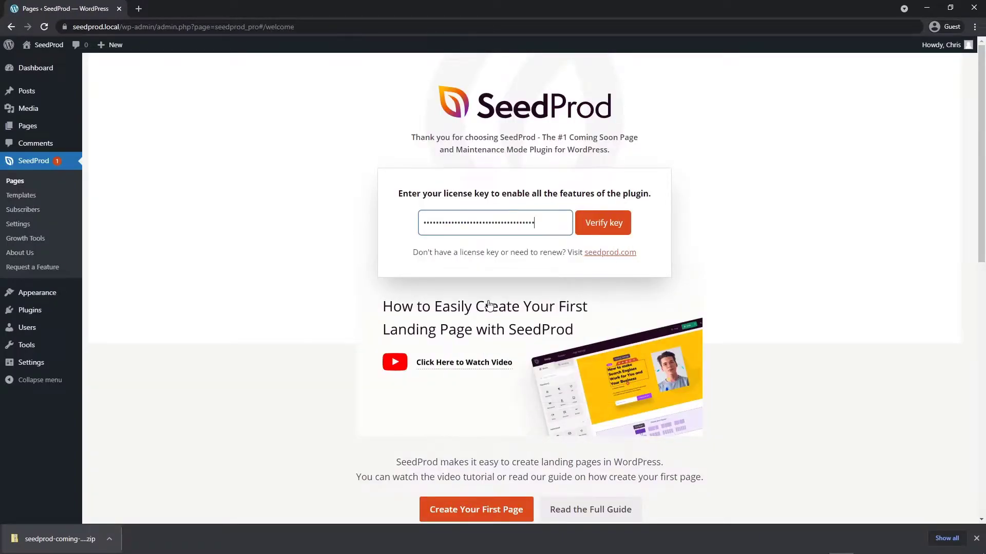
left_click(609, 226)
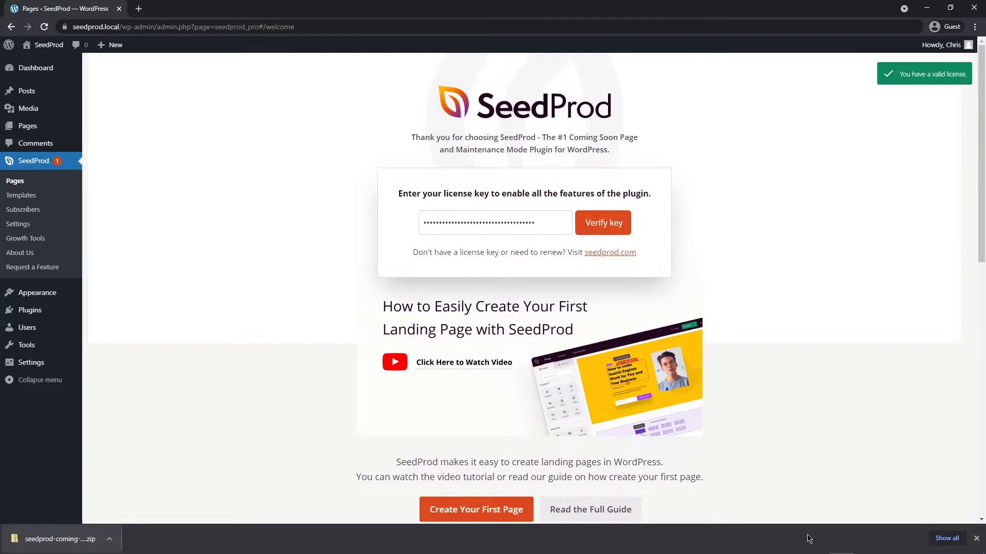
Dismiss the downloads bar and filter the SeedProd templates to Lead Squeeze
left_click(976, 539)
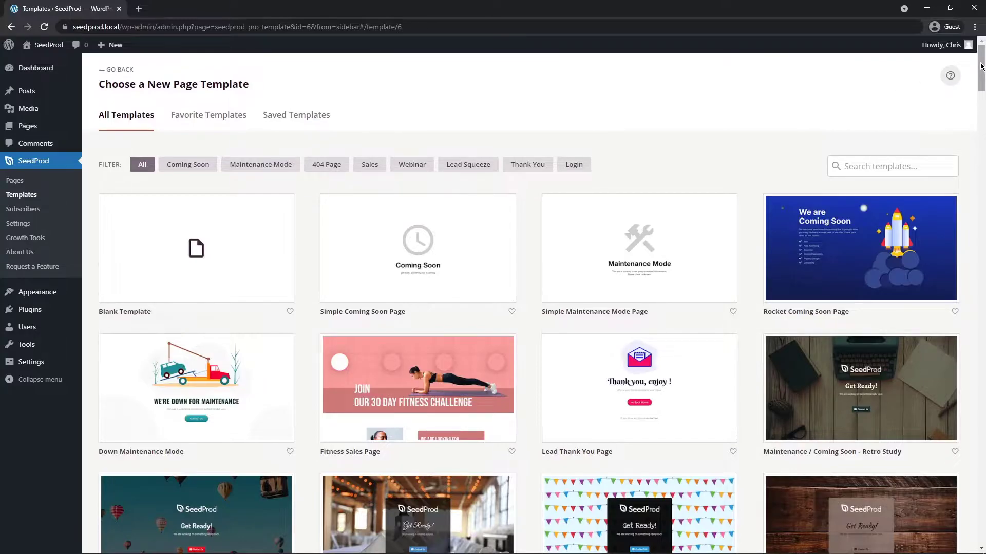
scroll(982, 60, "down", 20)
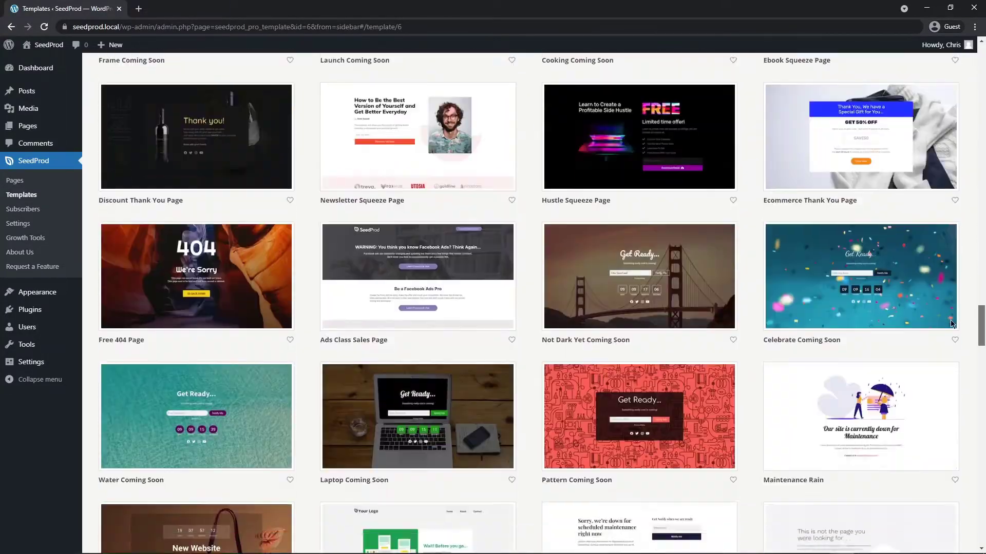
left_click_drag(951, 323, 978, 37)
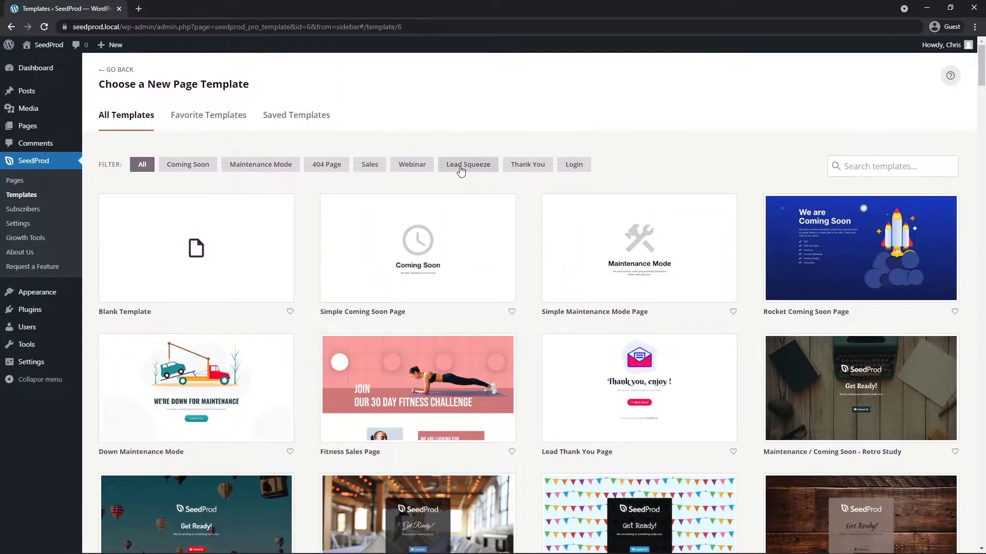
left_click(468, 166)
Choose the Personal Links template, name the page 'links' and start editing it
mouse_move(421, 248)
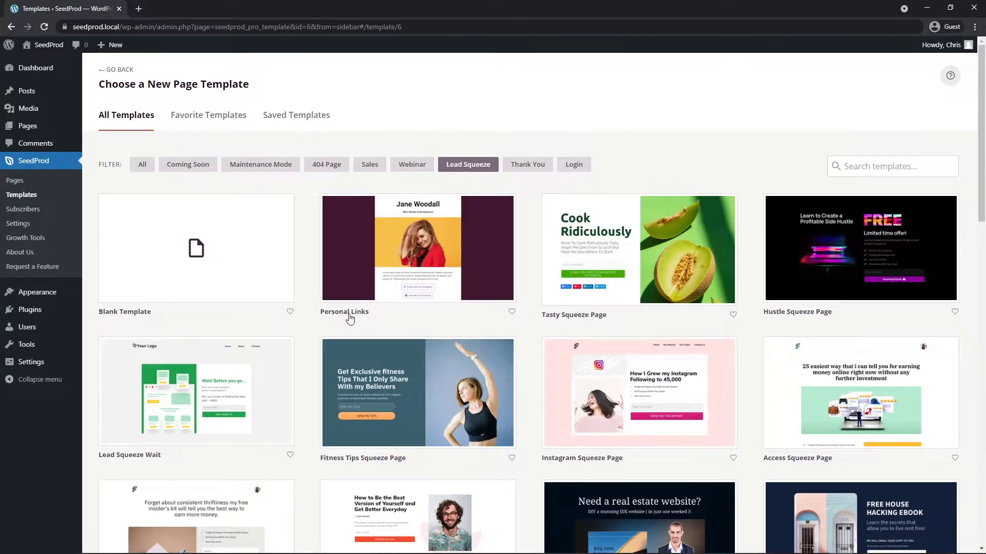
left_click(406, 249)
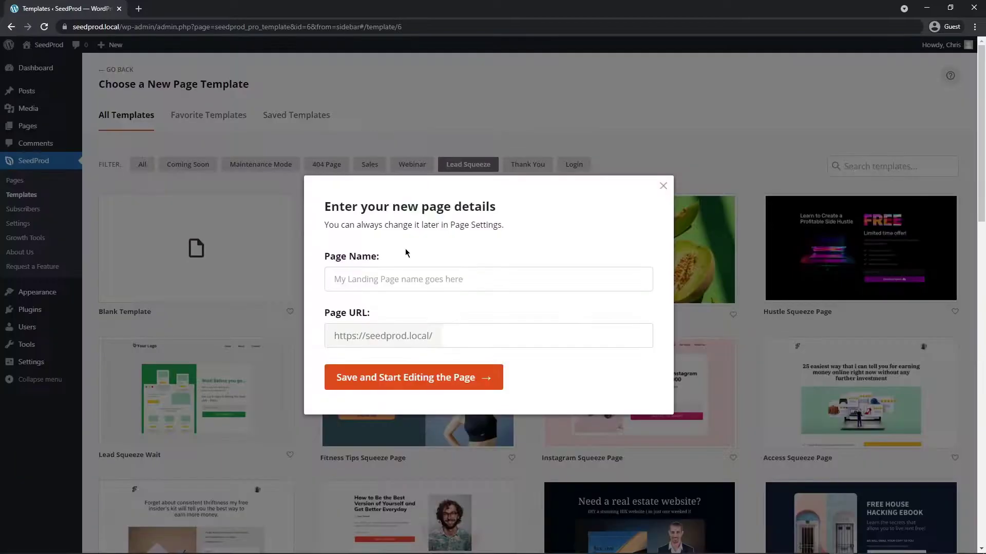
type("links")
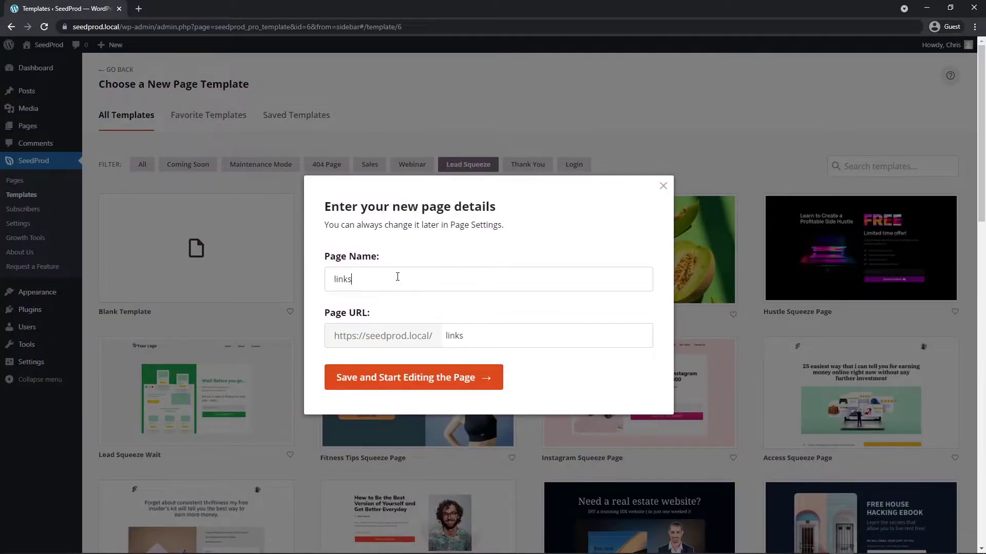
left_click(420, 384)
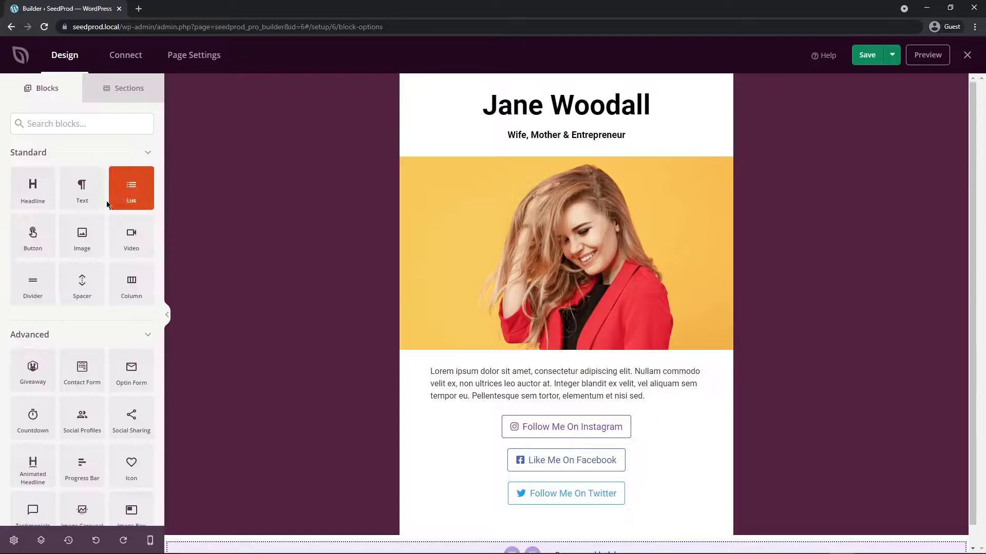
left_click_drag(36, 195, 570, 146)
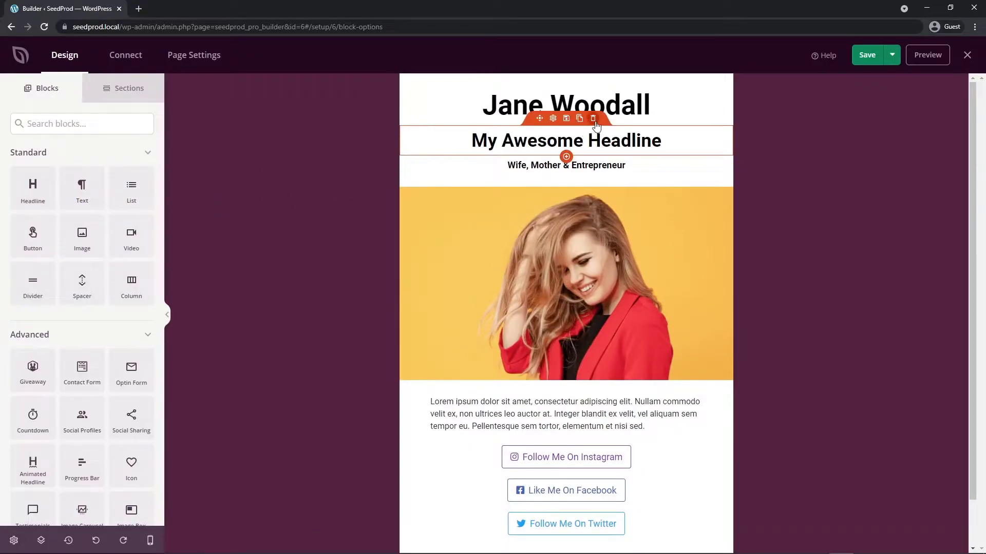
left_click(593, 118)
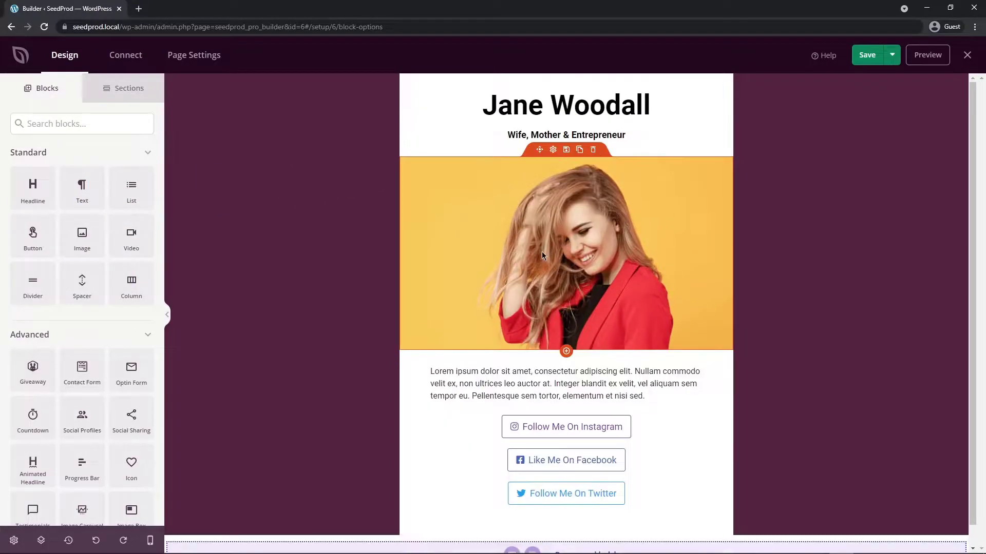
left_click(553, 150)
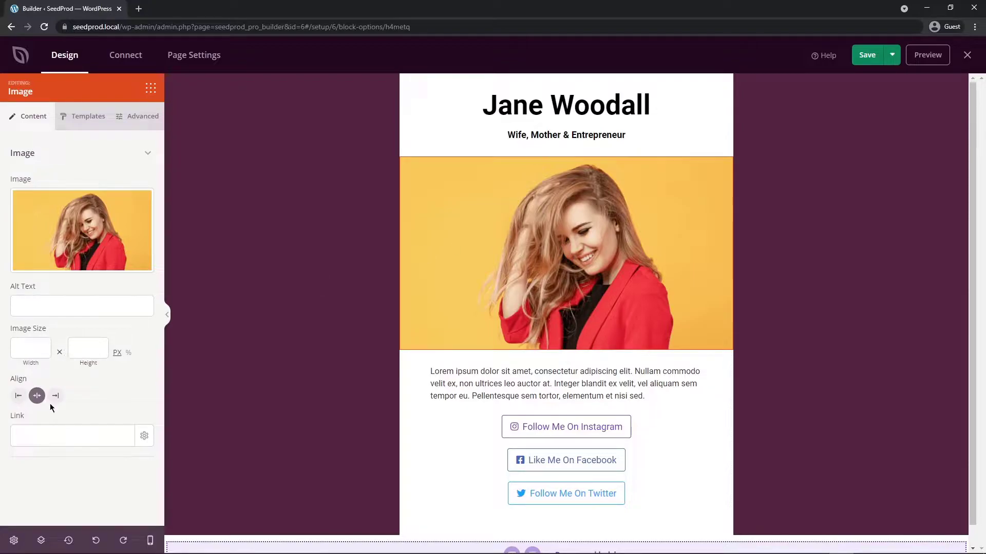
left_click(83, 116)
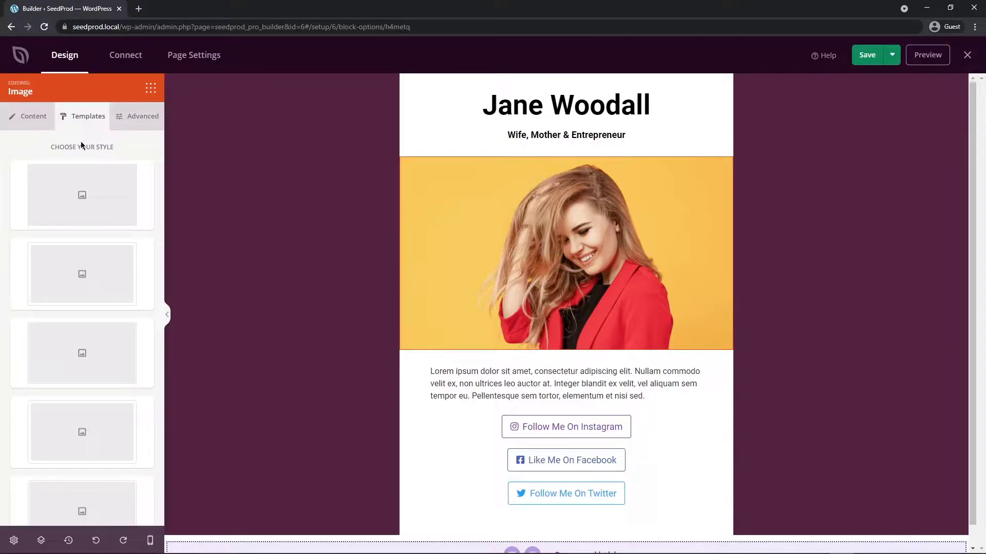
scroll(100, 401, "down", 3)
scroll(95, 406, "up", 4)
left_click(143, 121)
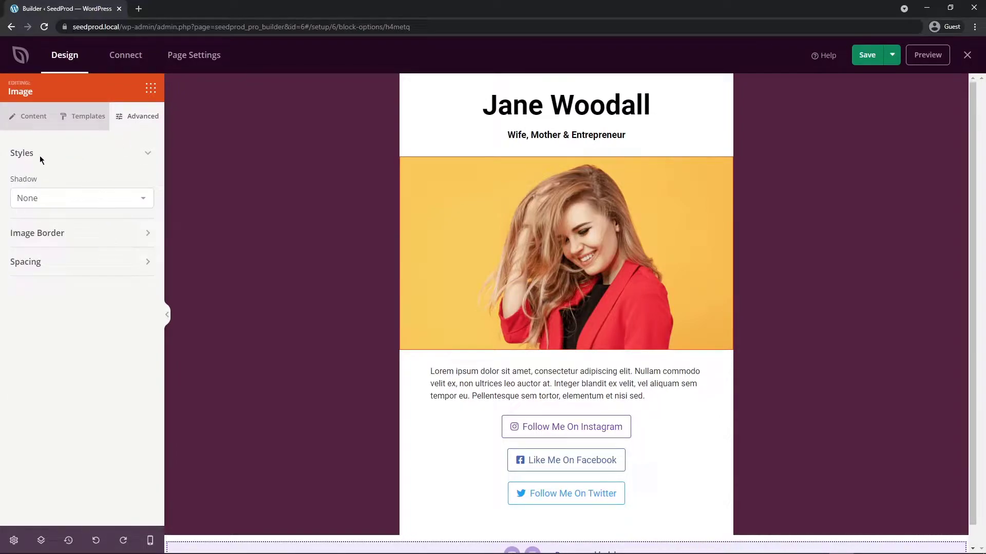
left_click(151, 91)
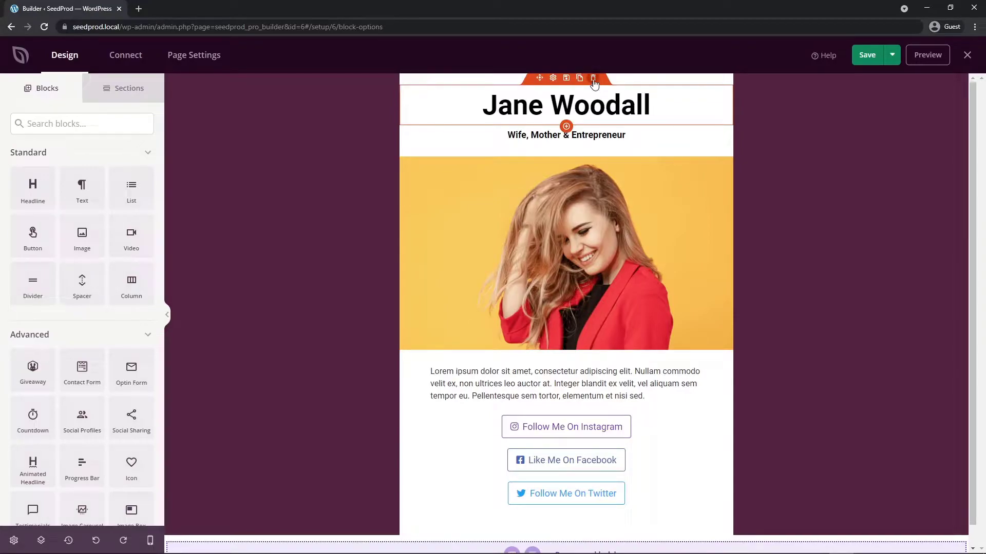
Delete the template's name headline and the portrait image block
left_click(594, 82)
left_click(457, 306)
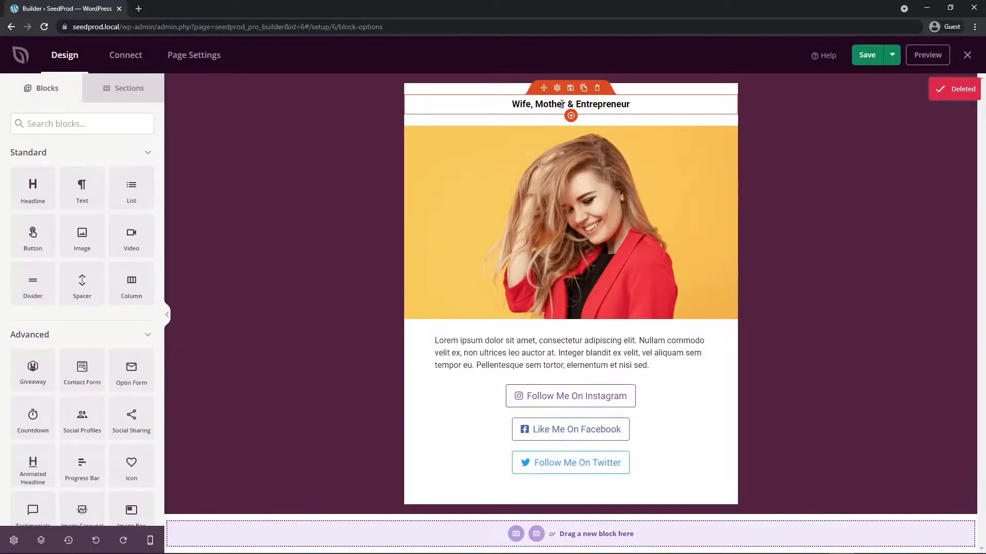
left_click(596, 120)
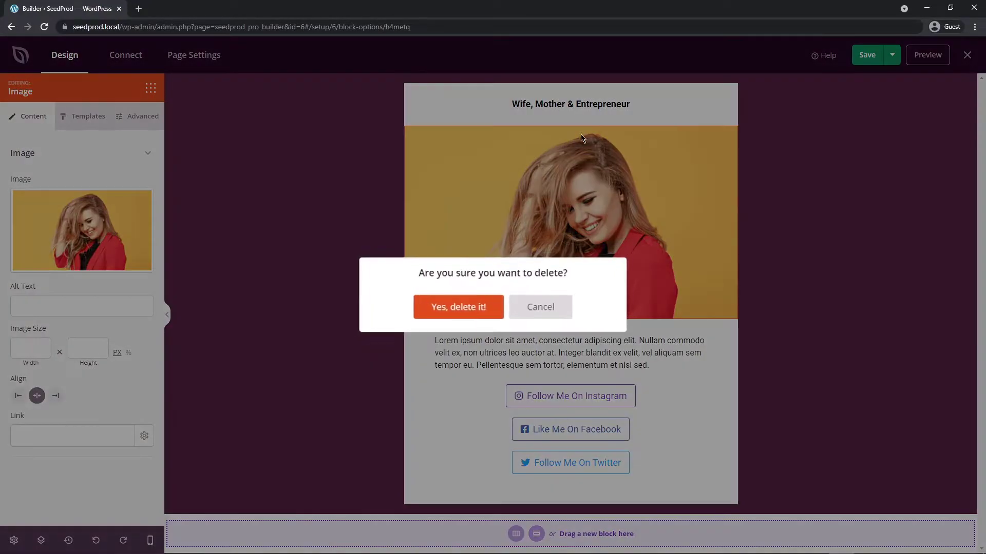
left_click(458, 306)
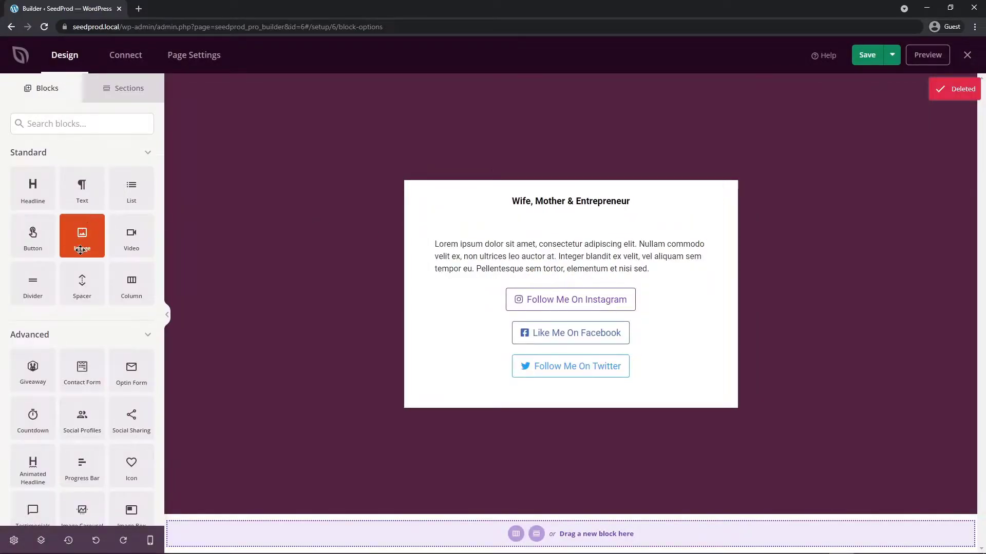
Add an image block at the page top and fill it with the uploaded SeedProd logo
left_click_drag(82, 241, 569, 180)
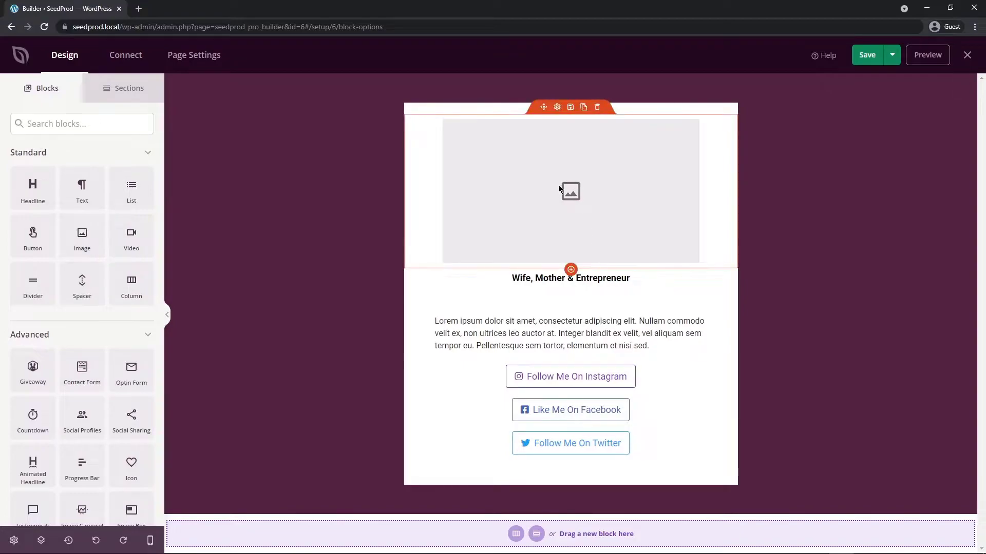
left_click(564, 162)
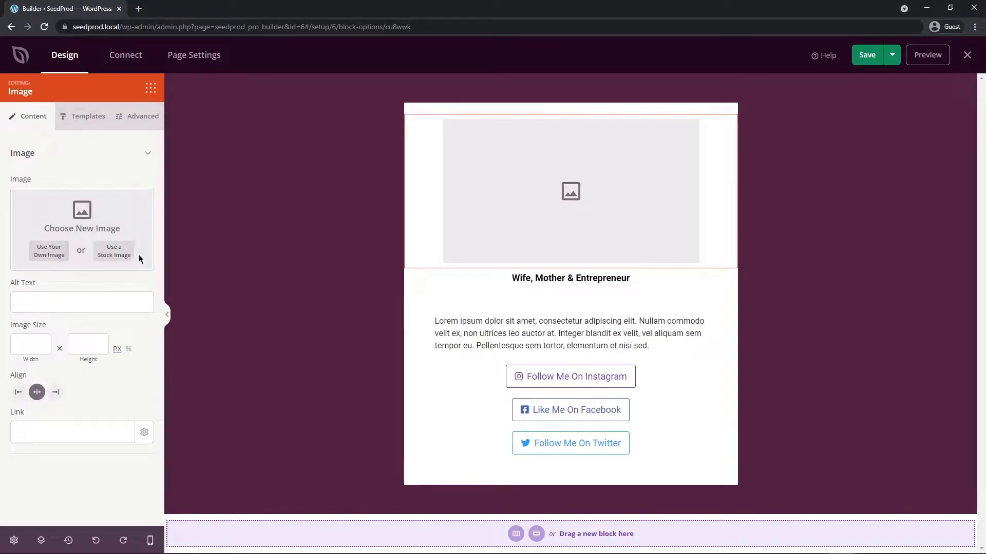
left_click(49, 254)
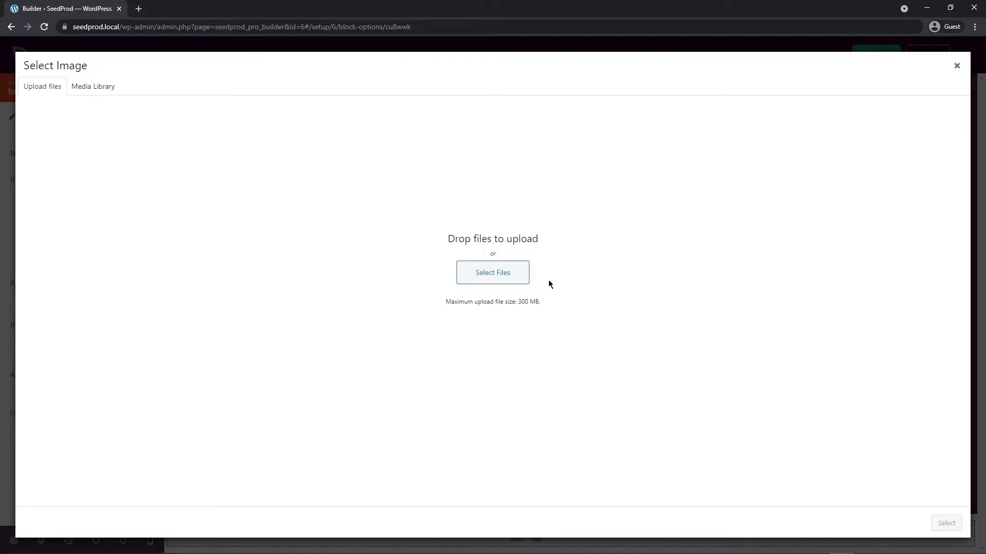
left_click(501, 282)
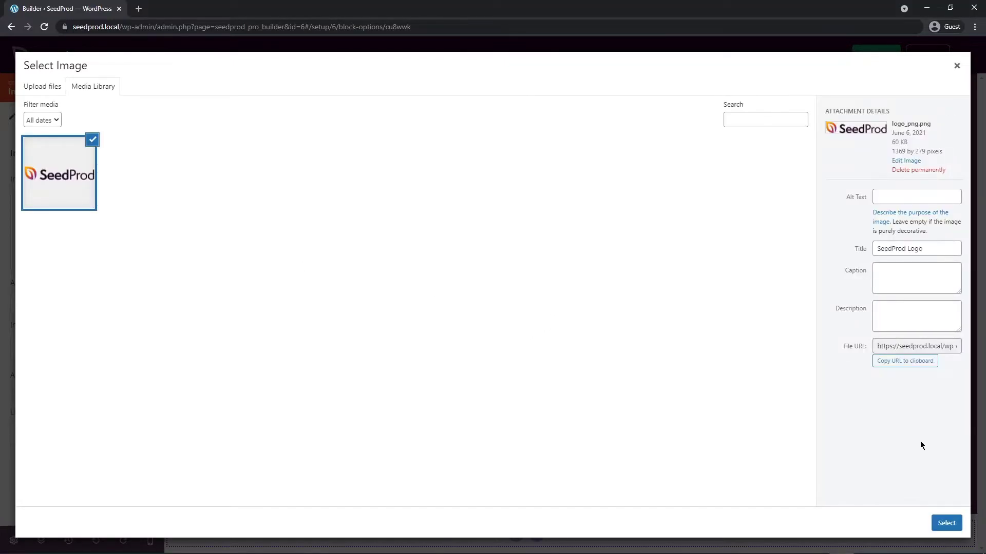
left_click(946, 523)
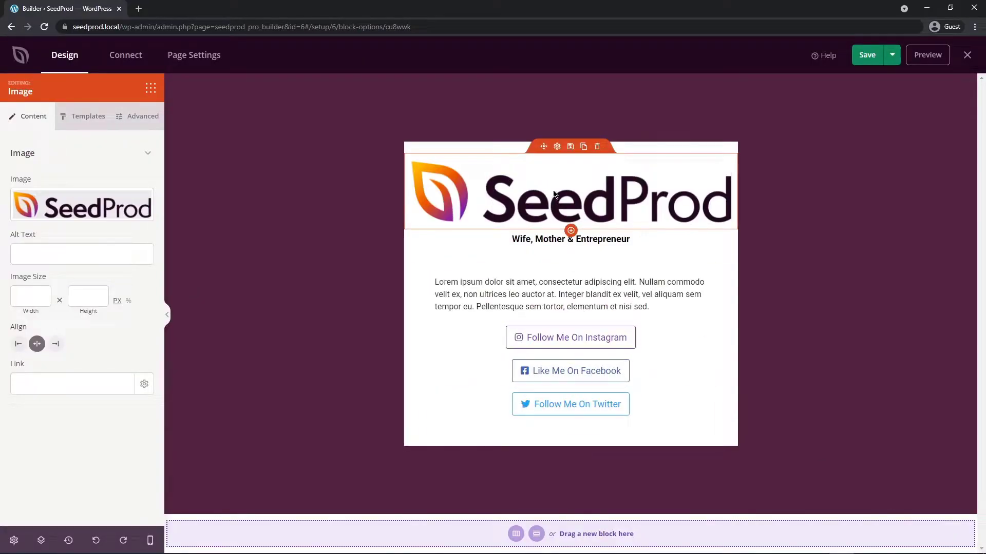
Change the tagline to 'The #1 Landing Page Builder for WordPress' and delete the lorem ipsum paragraph
left_click(549, 238)
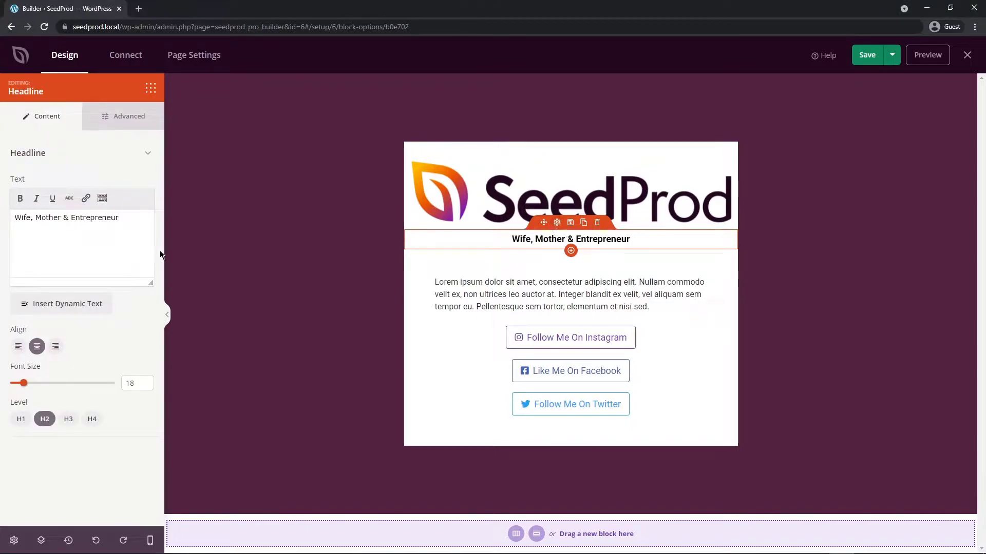
left_click_drag(119, 217, 15, 217)
type("The #1 Landing Page Builder for WordPress")
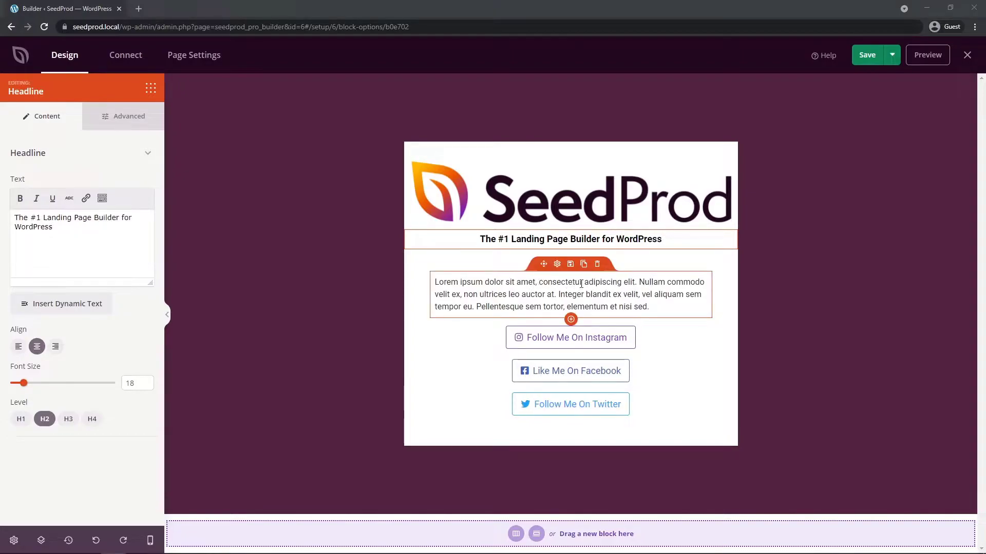
left_click(597, 264)
left_click(461, 307)
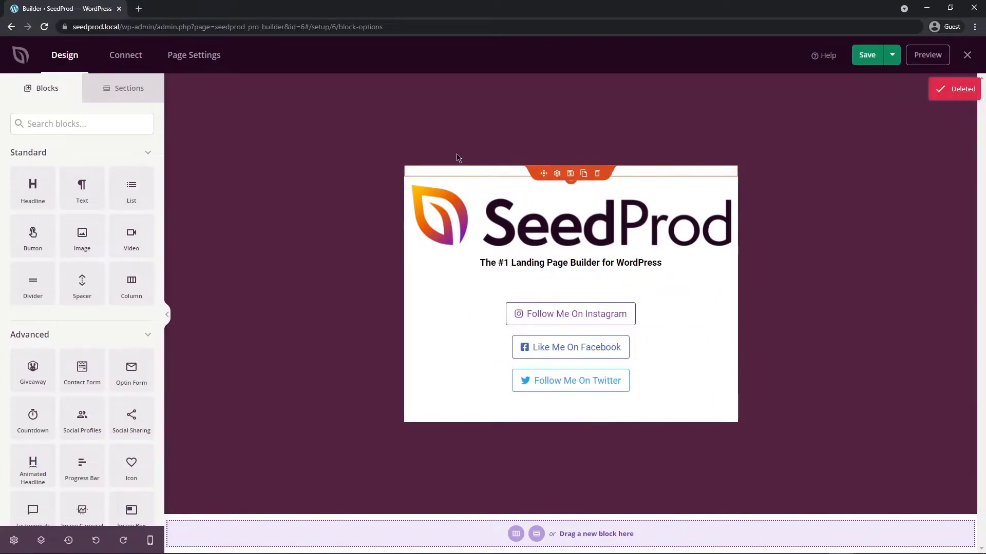
Set the logo image width to 80%
left_click(493, 216)
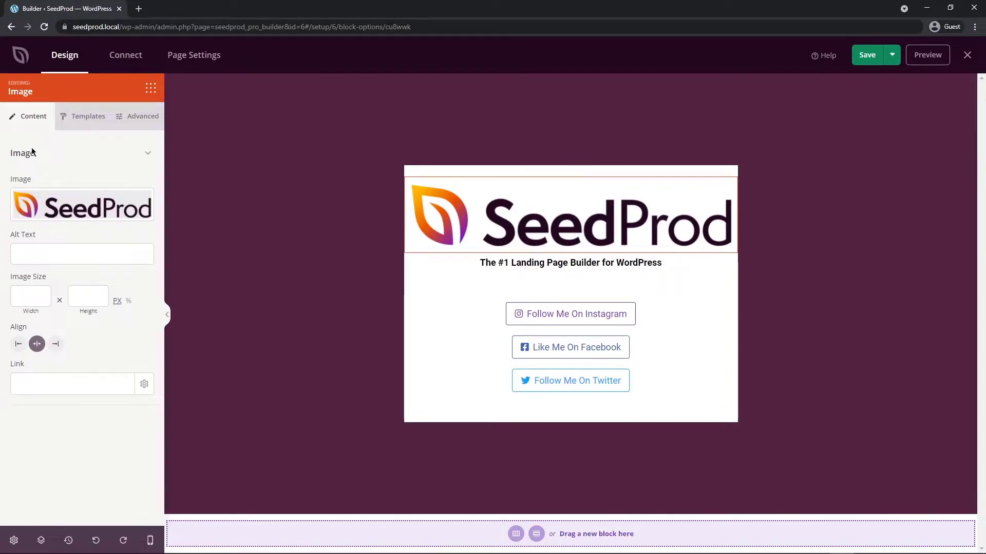
left_click(129, 302)
left_click(25, 296)
type("80")
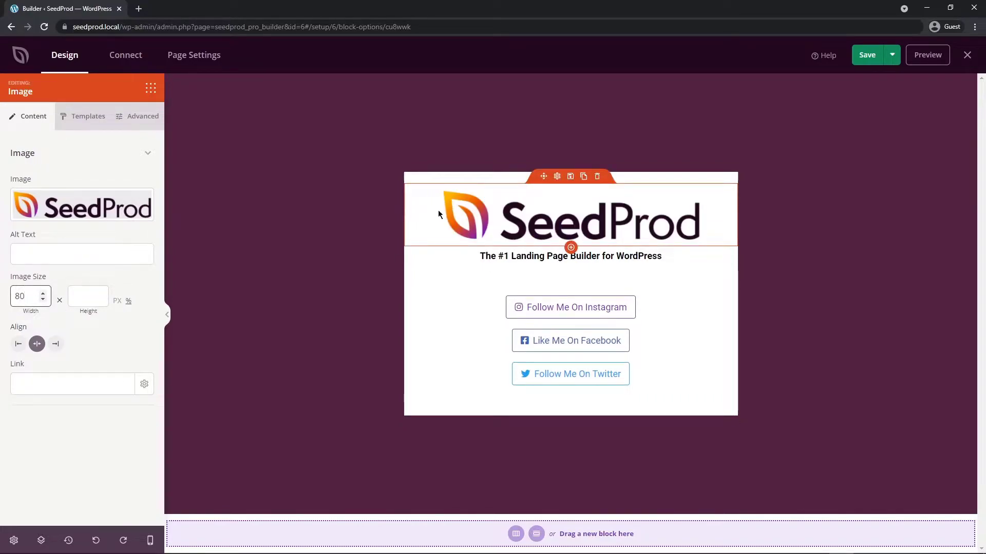
left_click(395, 150)
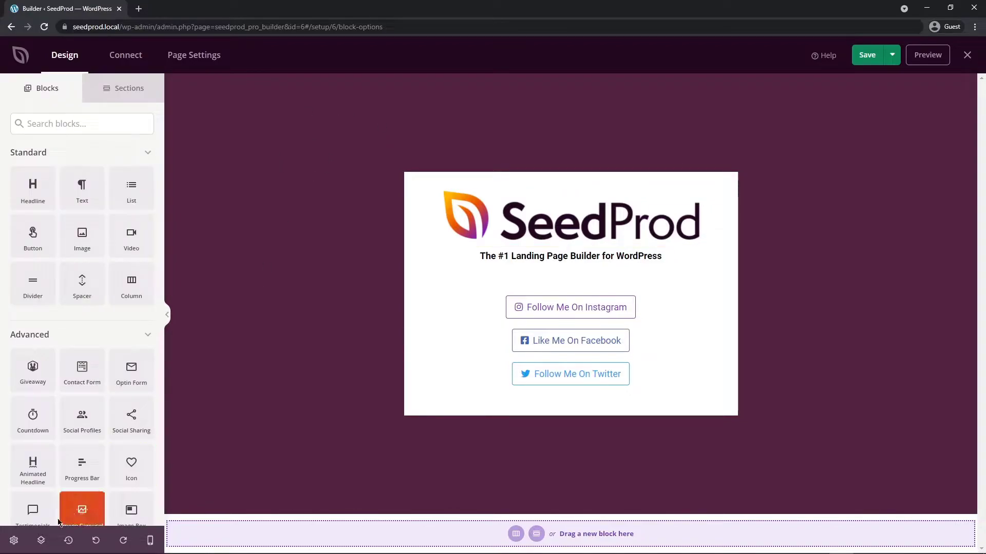
Switch the page background to a gradient with a red-orange first colour
left_click(14, 541)
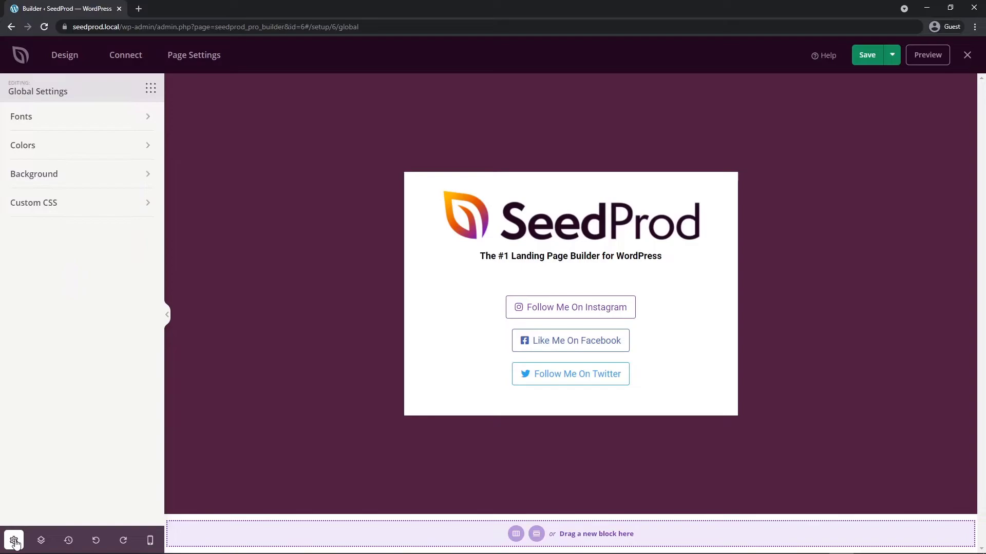
left_click(51, 171)
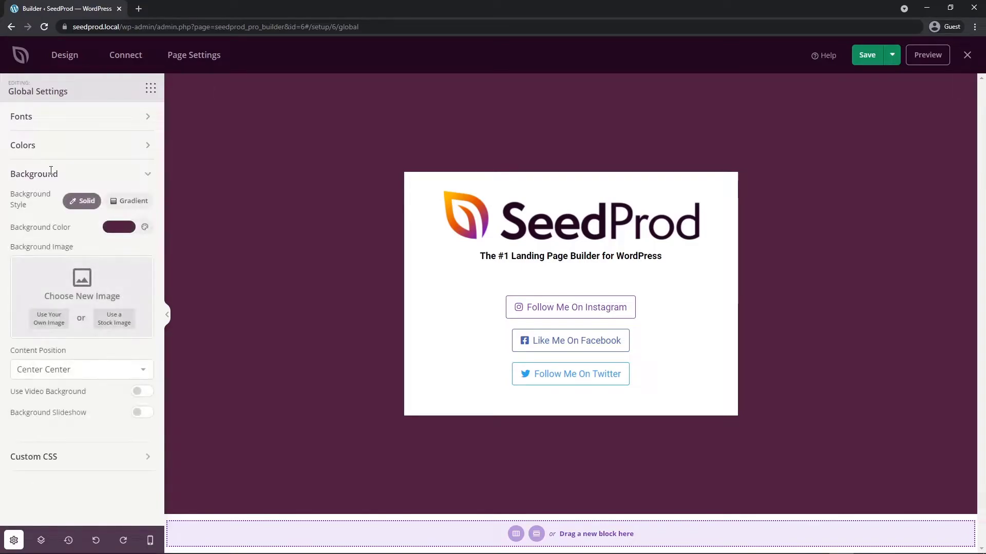
left_click(136, 204)
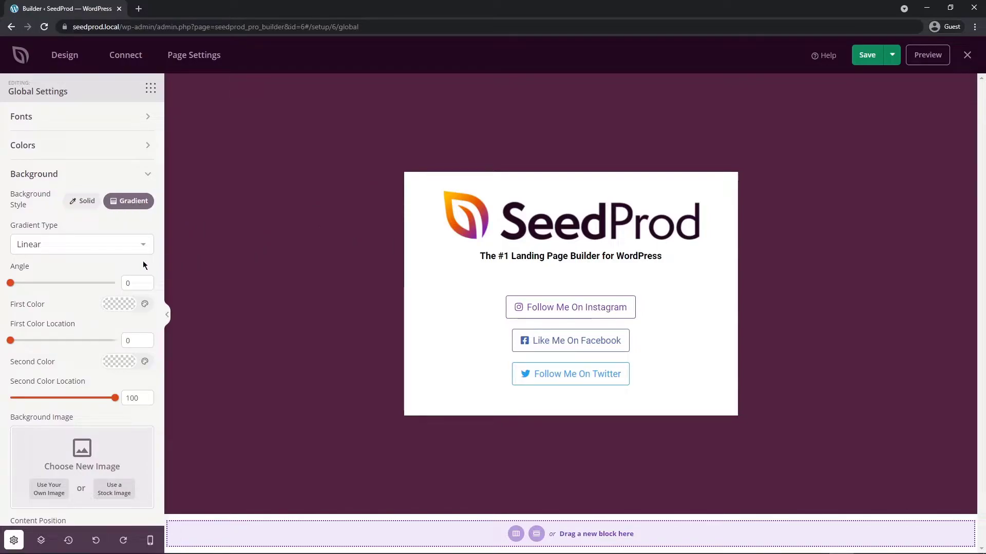
left_click(123, 306)
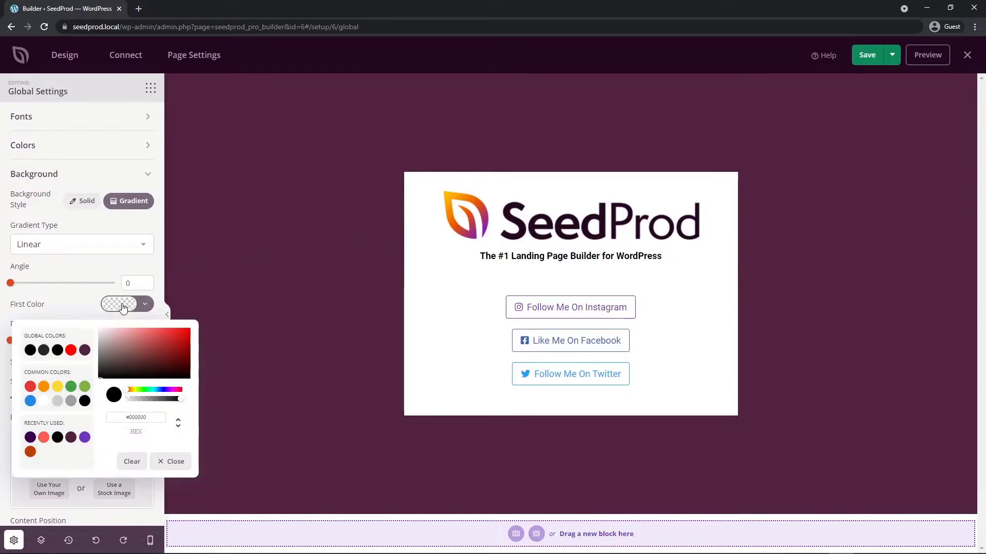
left_click(129, 392)
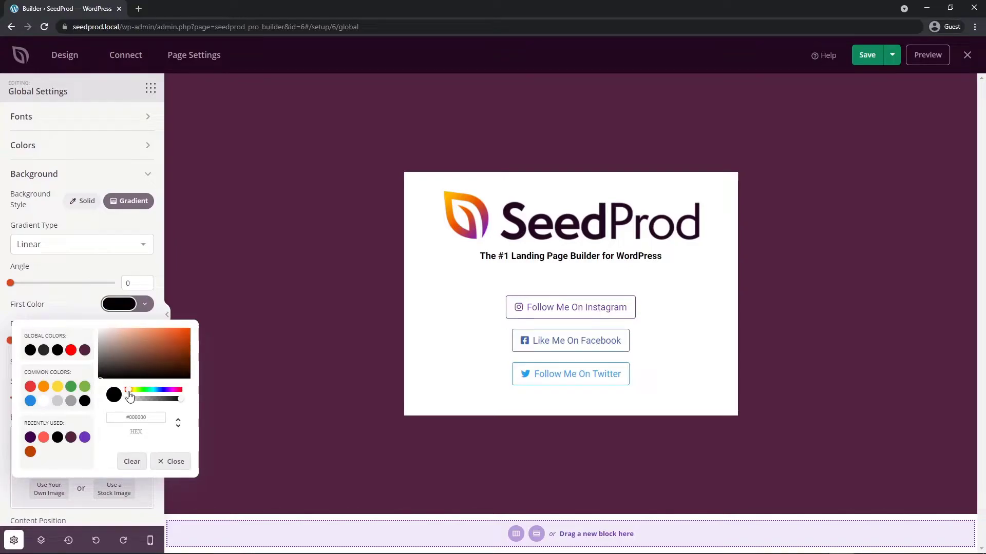
left_click(167, 346)
left_click(83, 302)
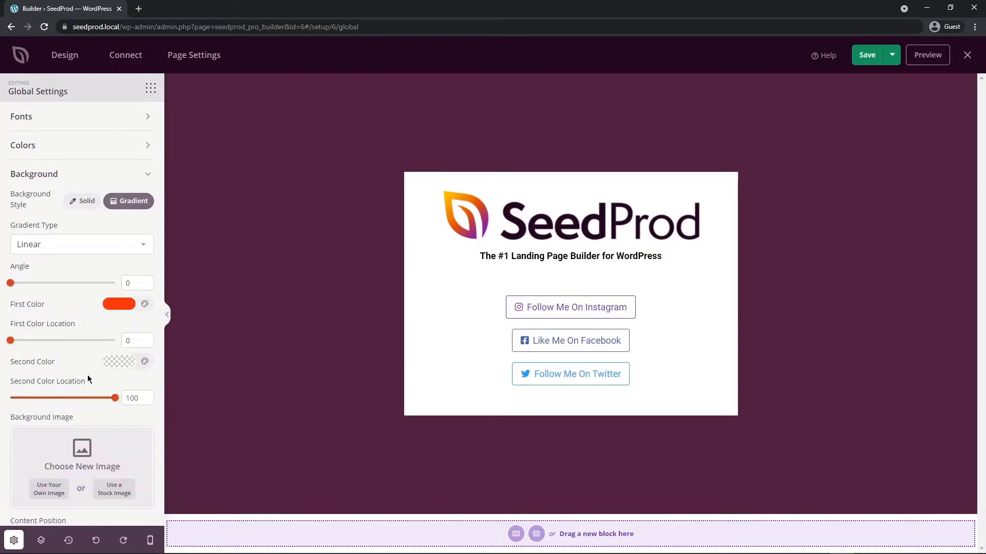
Make the gradient's second colour dark purple and set its angle to 180
left_click(118, 362)
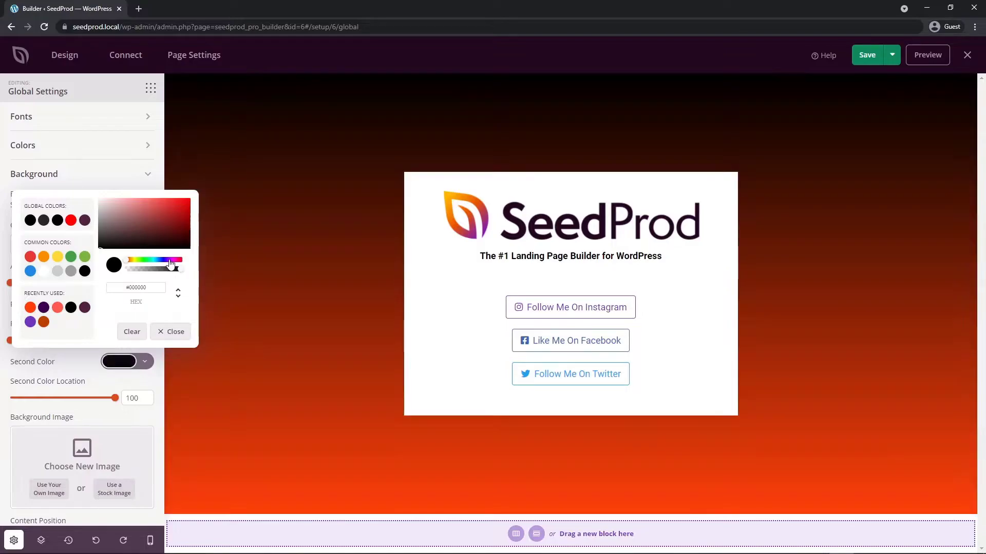
left_click(154, 236)
left_click(169, 260)
left_click(186, 233)
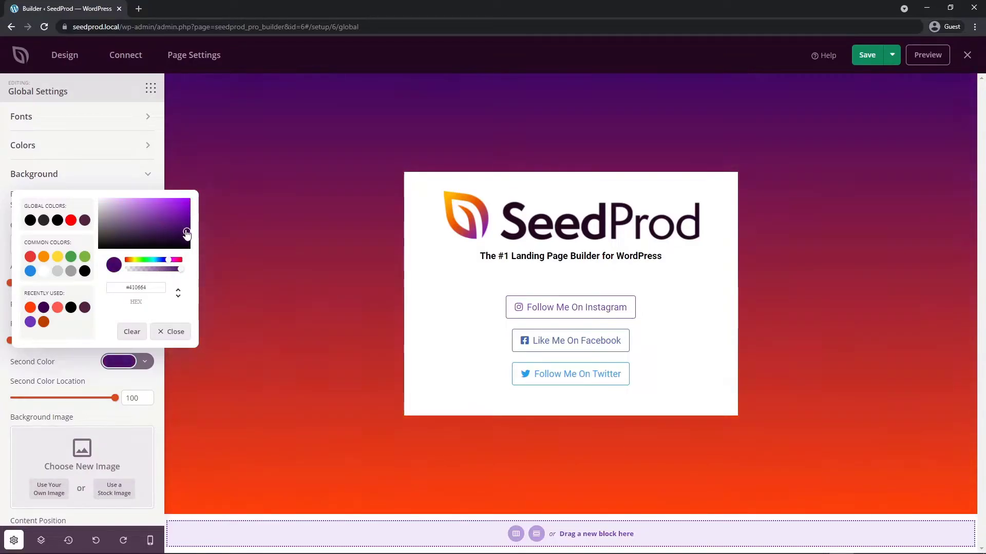
left_click_drag(187, 234, 191, 235)
left_click(76, 362)
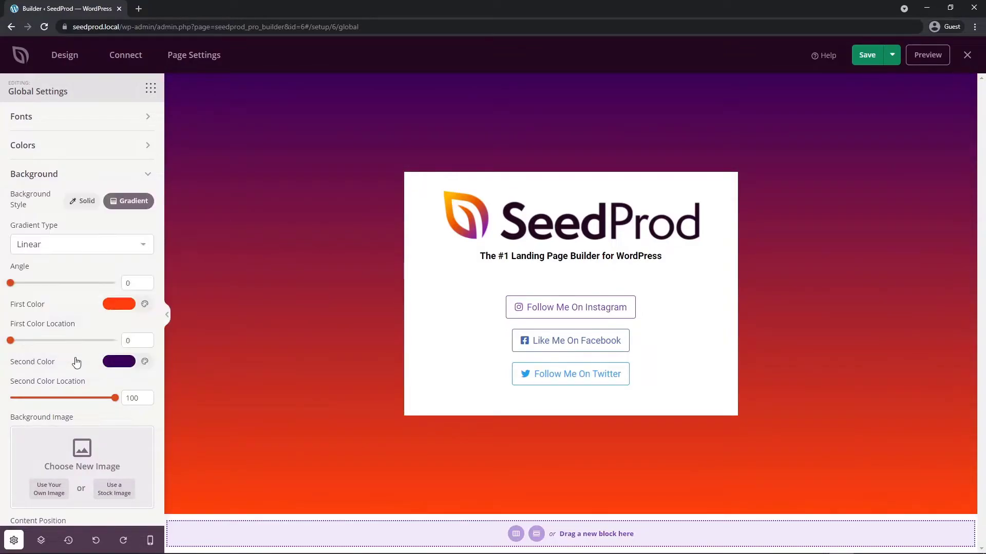
double_click(124, 282)
type("180")
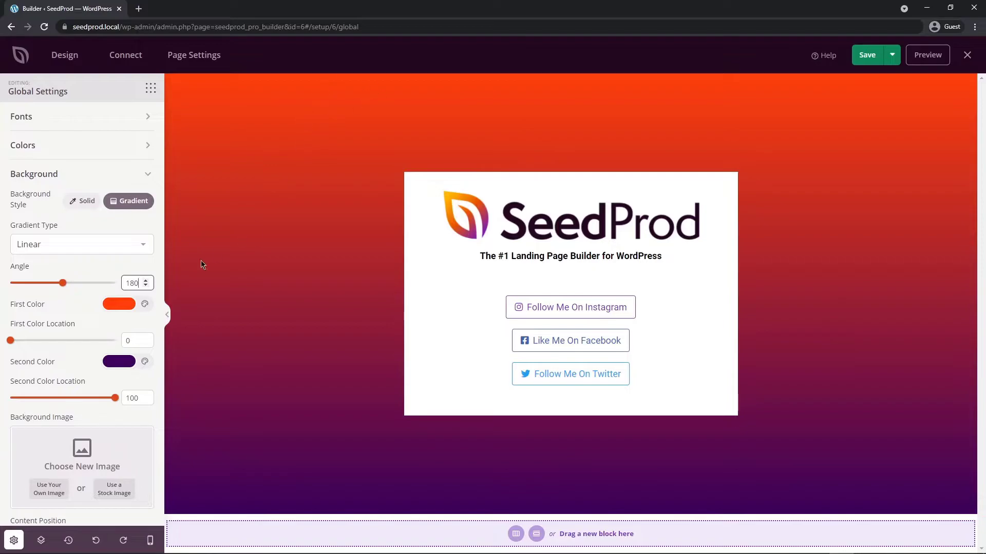
left_click(145, 304)
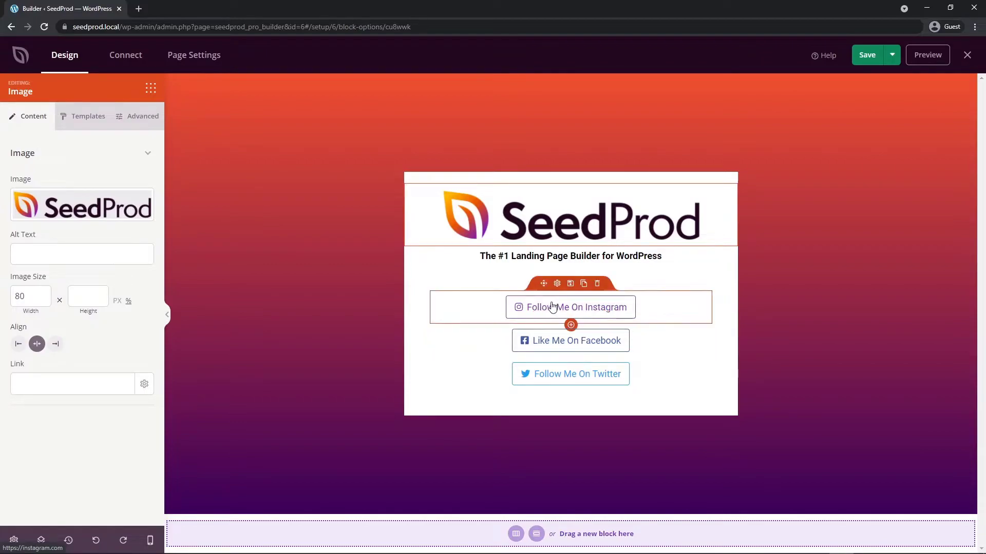
Apply the Orange Button template style to the Instagram button
left_click(557, 285)
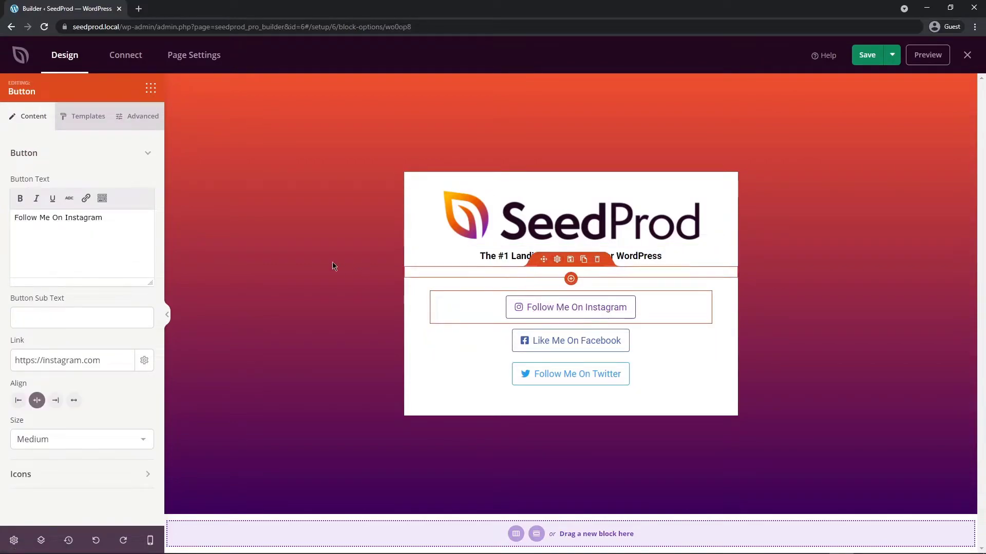
left_click(88, 117)
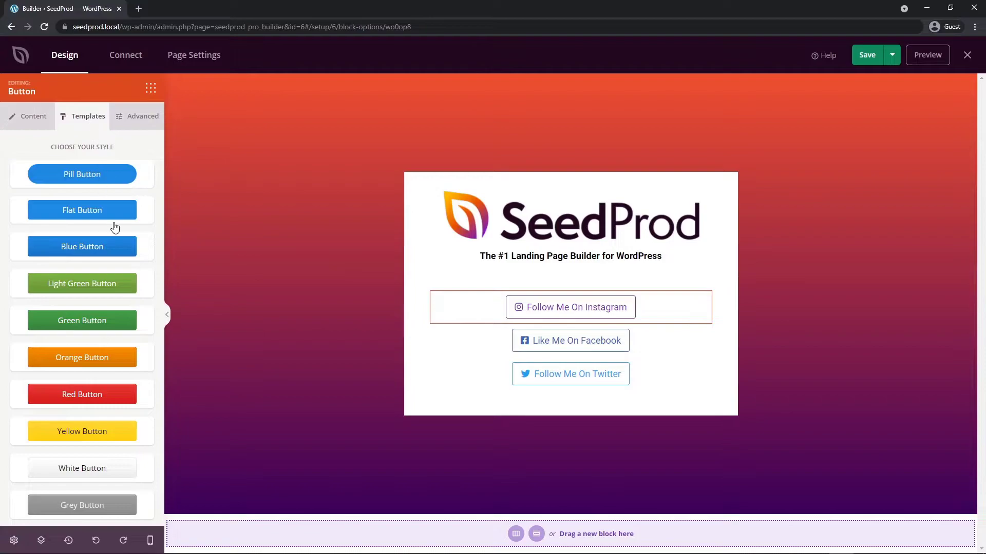
scroll(107, 237, "down", 1)
scroll(101, 337, "up", 1)
left_click(89, 359)
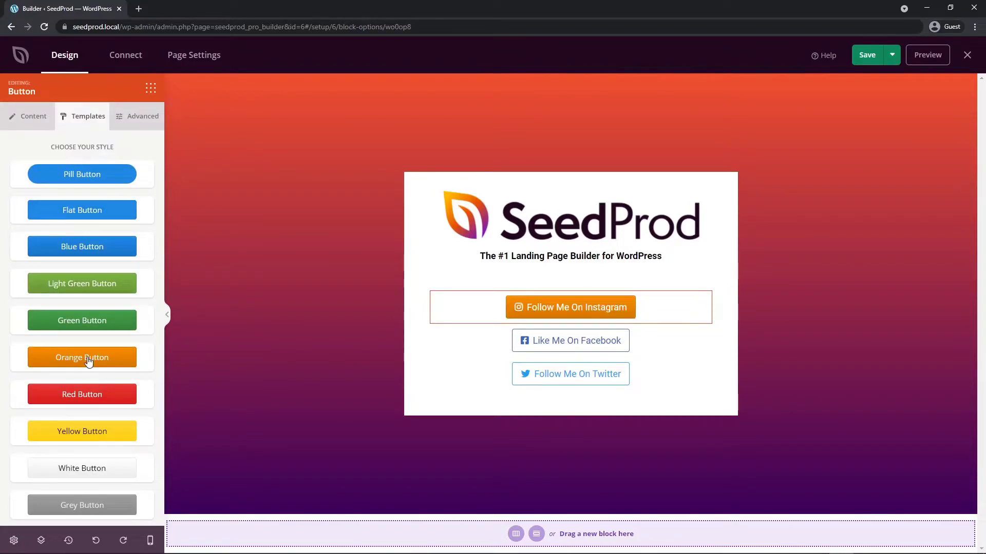
Change the button label to 'Follow Us On YouTube'
left_click(32, 120)
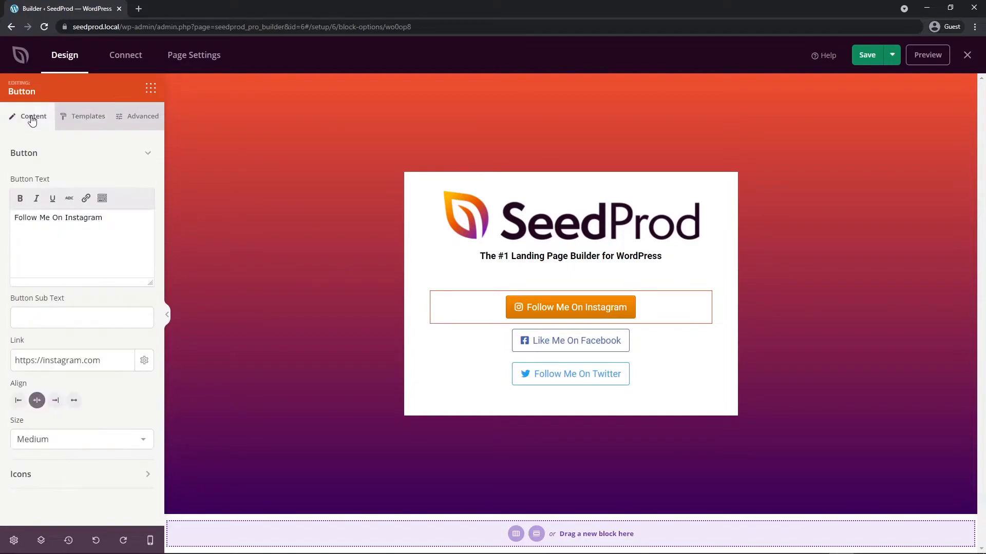
left_click_drag(50, 218, 41, 217)
type("Us")
double_click(82, 218)
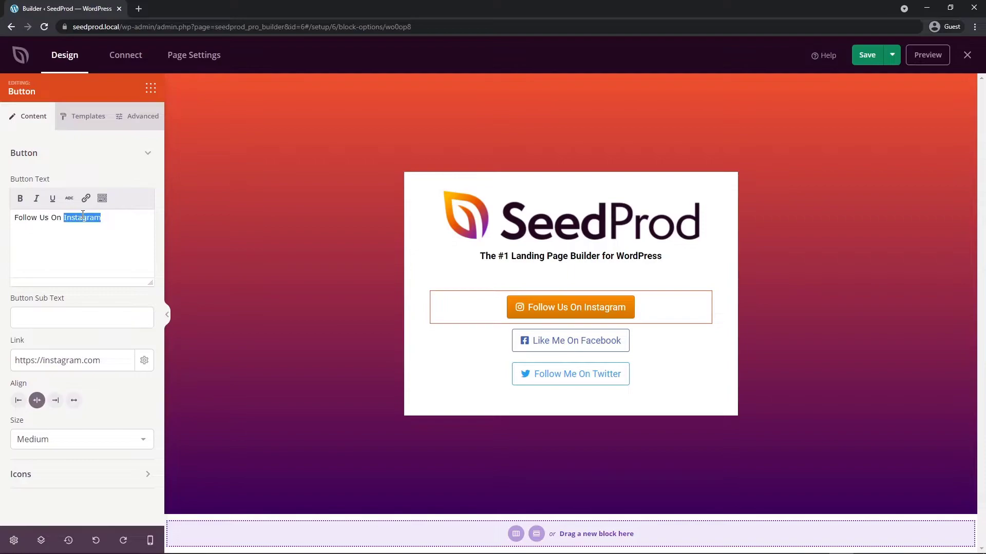
type("YouTube")
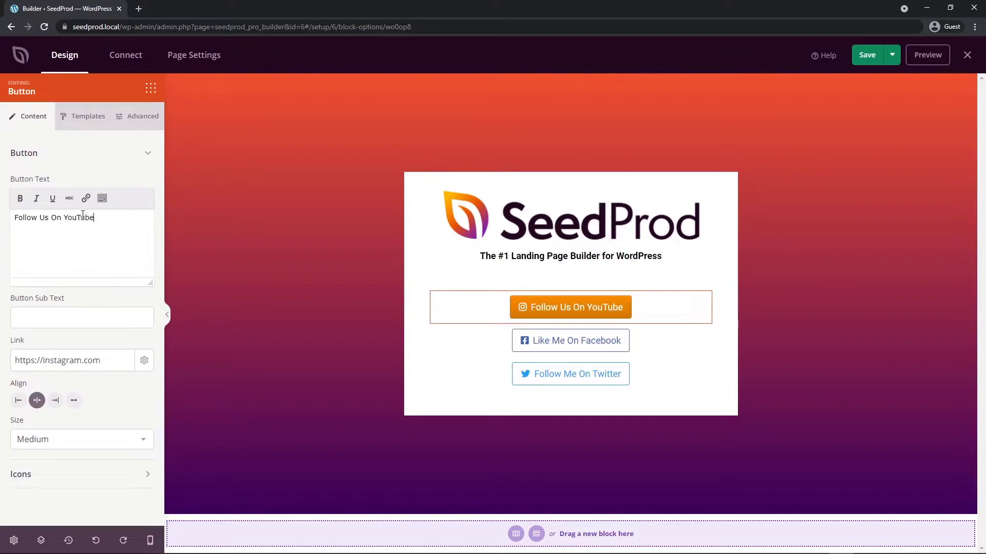
Replace the button's icon with the YouTube icon from the icon library
left_click(29, 475)
scroll(61, 463, "down", 3)
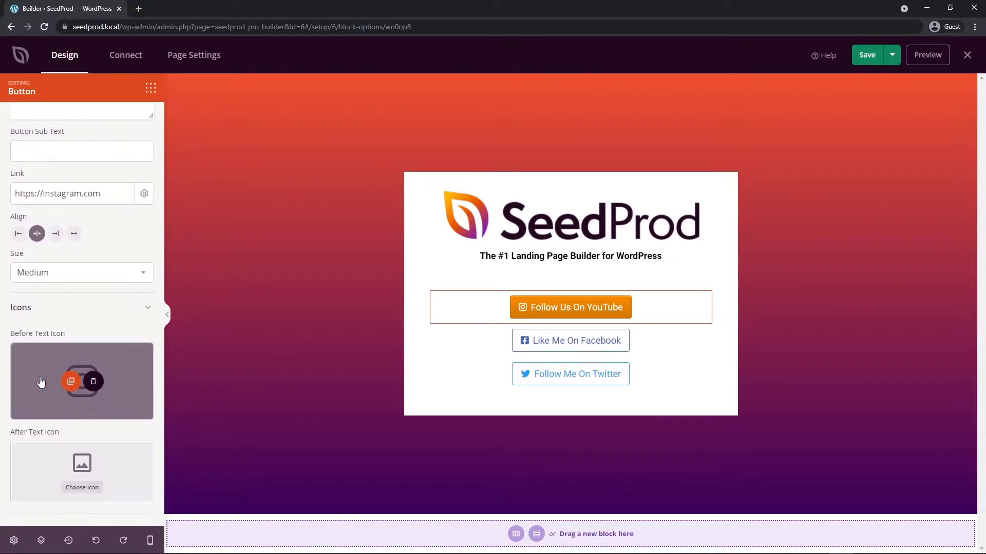
left_click(40, 380)
type("youtube")
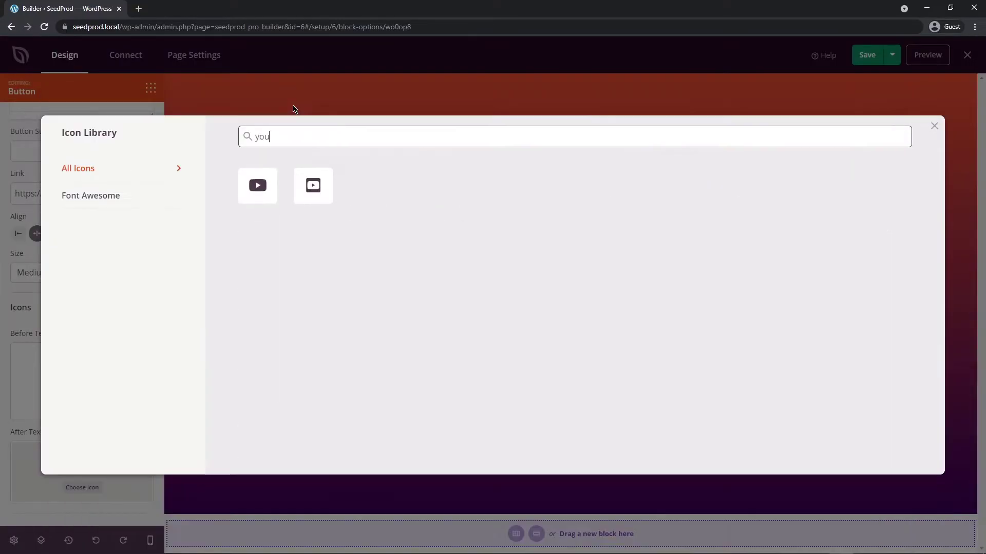
left_click(257, 198)
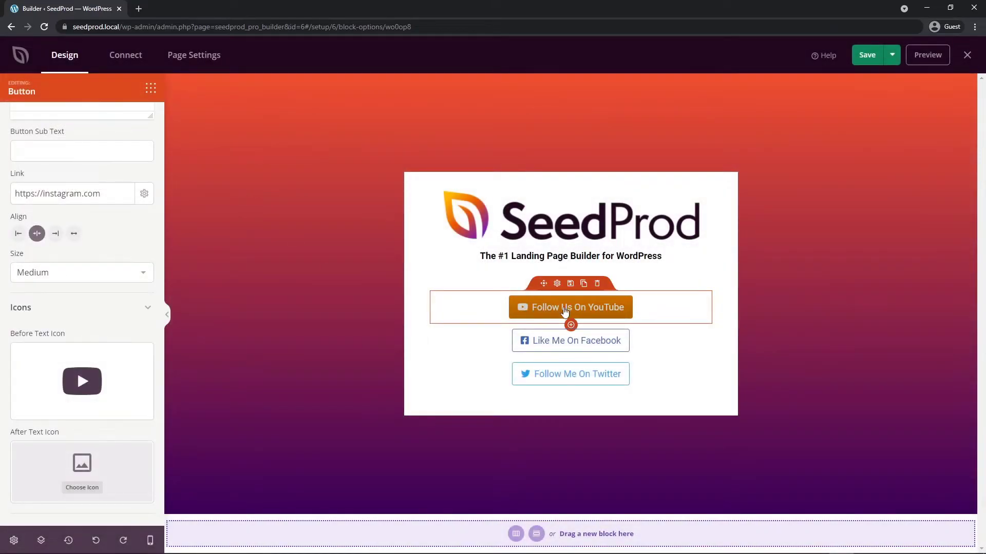
scroll(60, 294, "up", 2)
Replace the button link with the YouTube channel address and check its link options
double_click(63, 296)
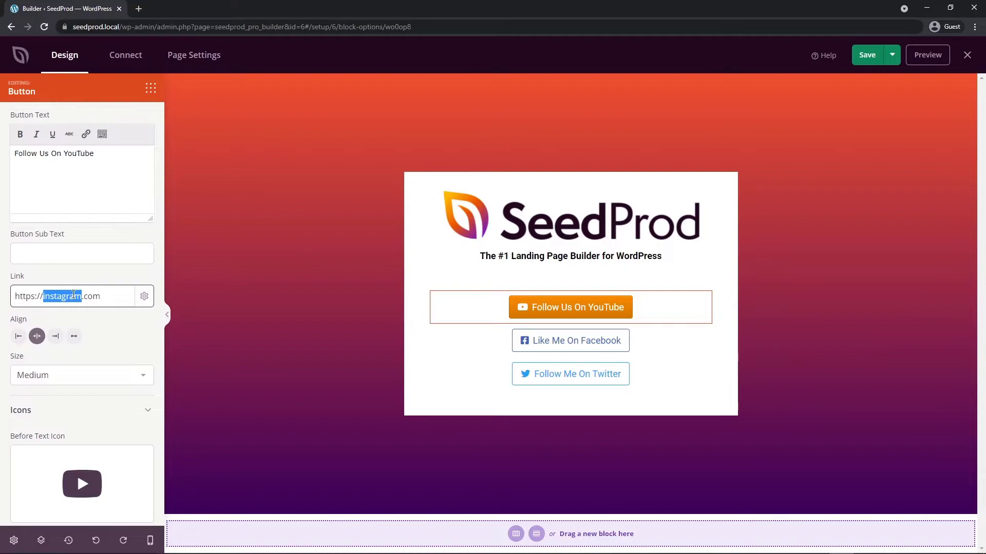
key("ctrl+a")
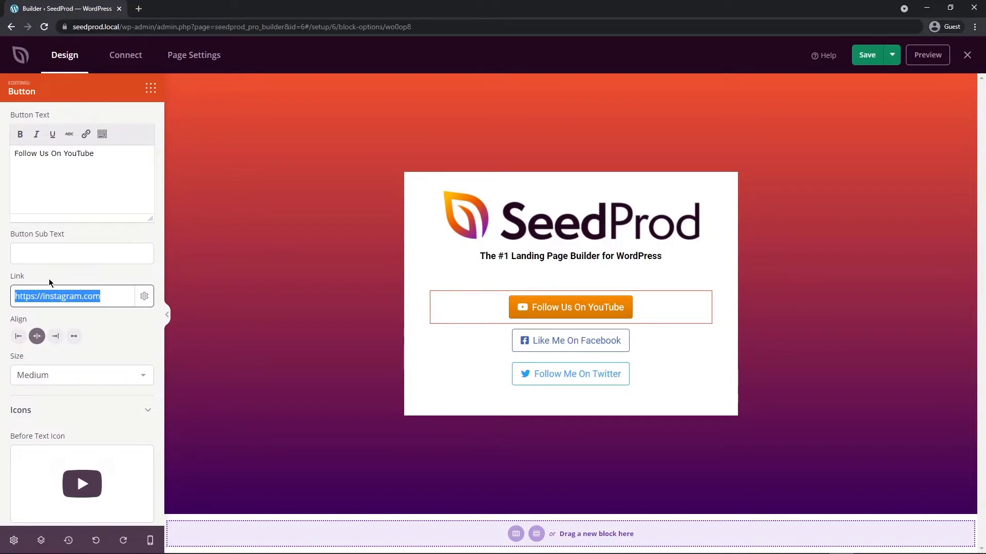
key("ctrl+v")
left_click(144, 297)
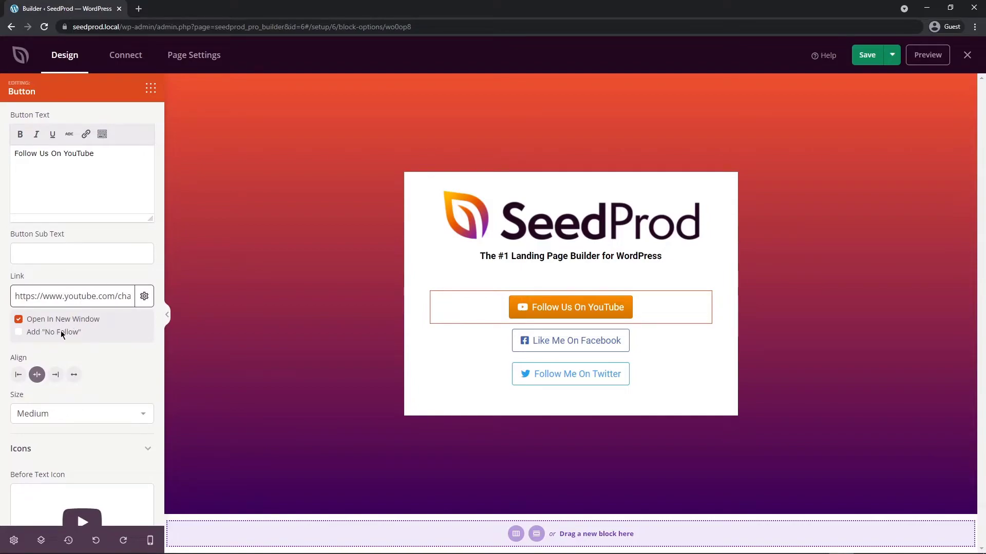
left_click(144, 296)
scroll(113, 141, "up", 2)
Give the YouTube button the Flat style, a red-orange background and full-width alignment
left_click(138, 116)
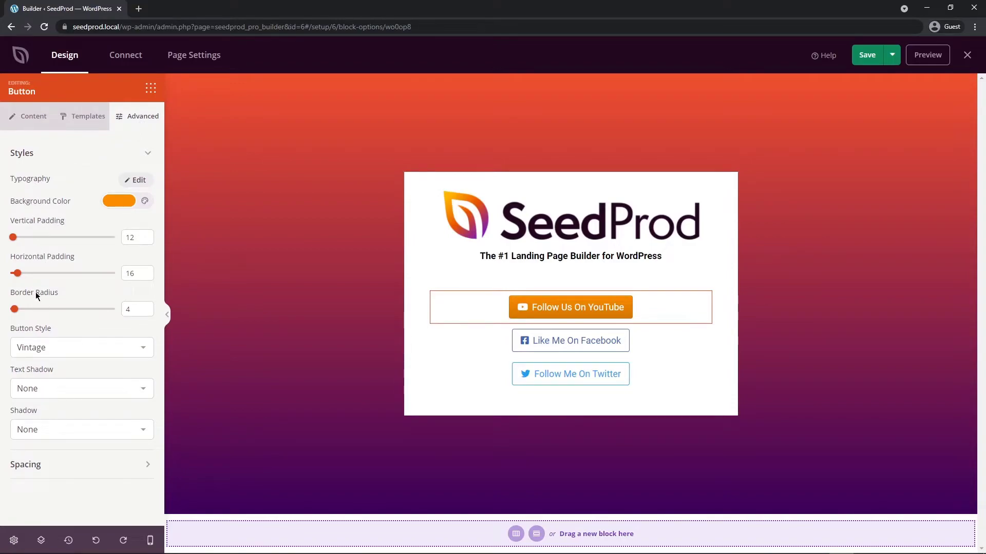
left_click(42, 354)
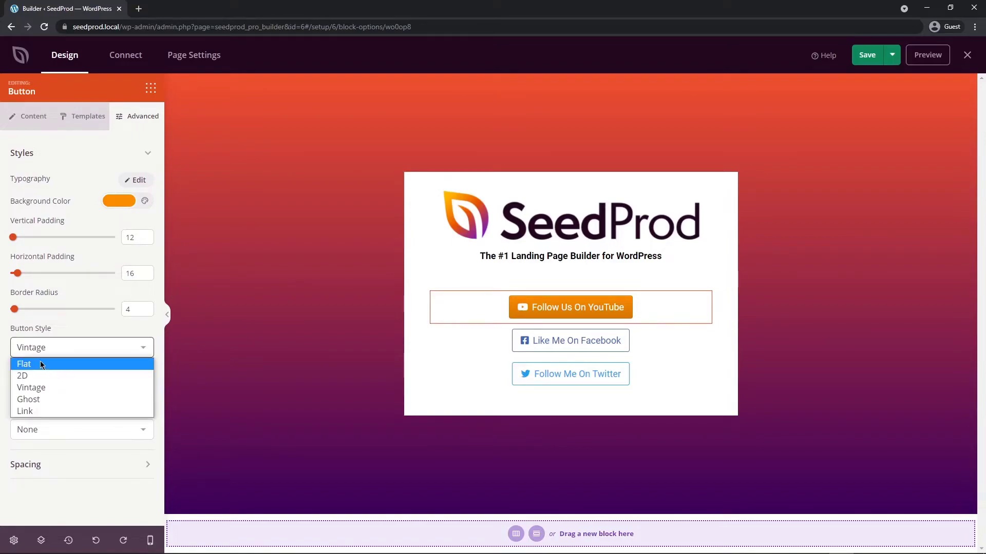
left_click(32, 364)
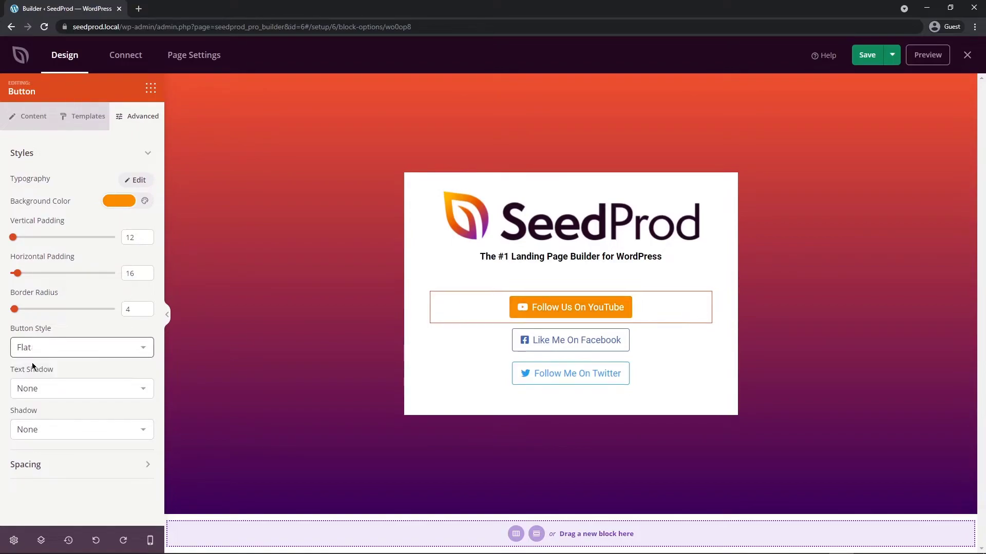
left_click(119, 200)
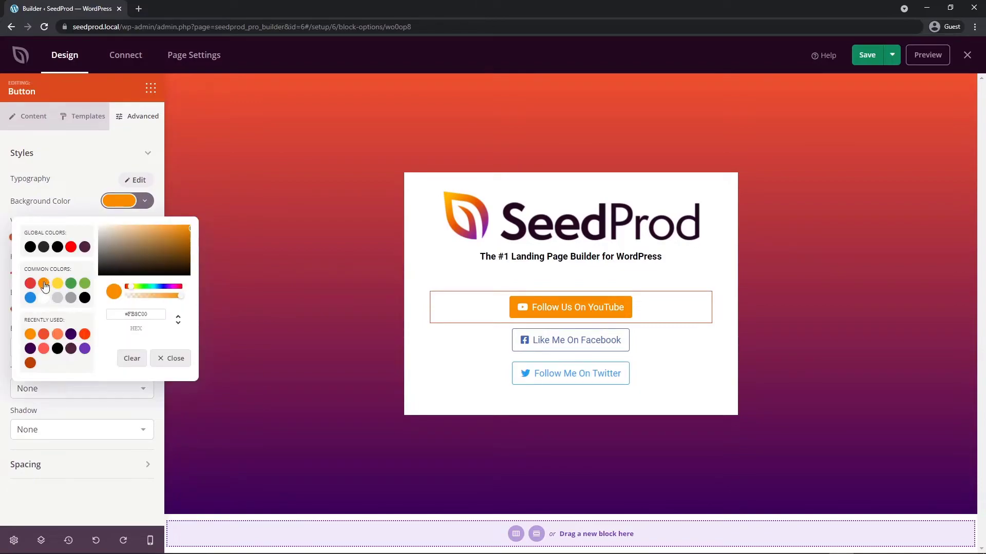
left_click(44, 335)
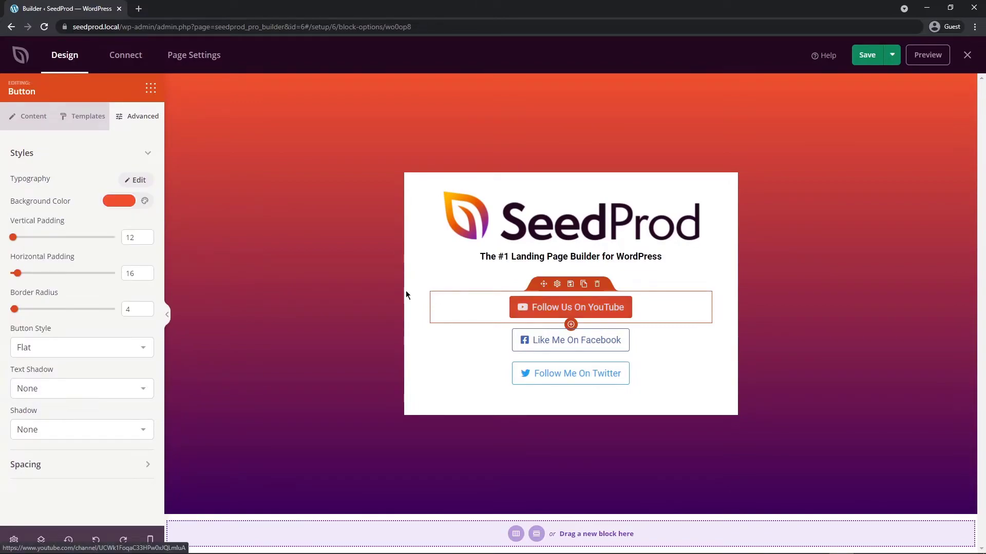
left_click(29, 118)
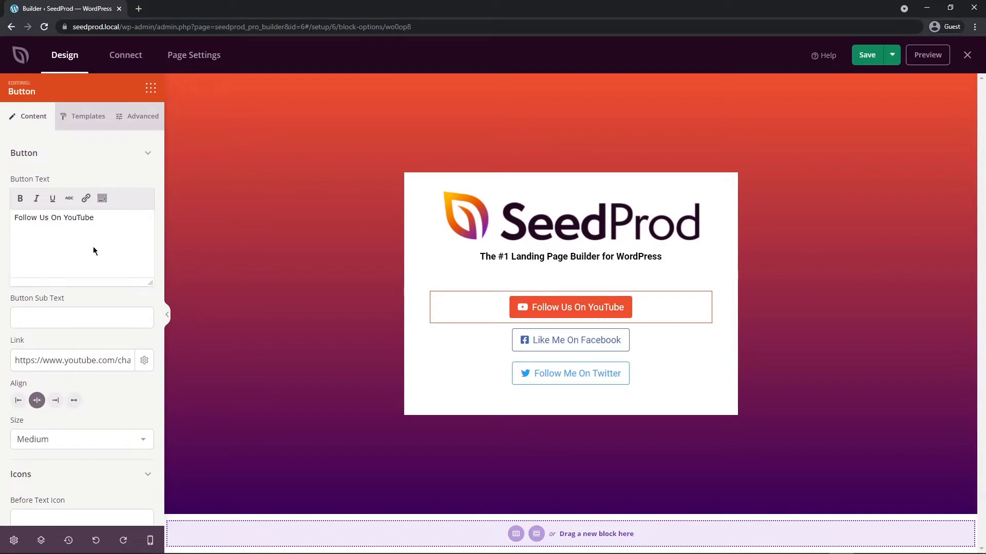
left_click(74, 401)
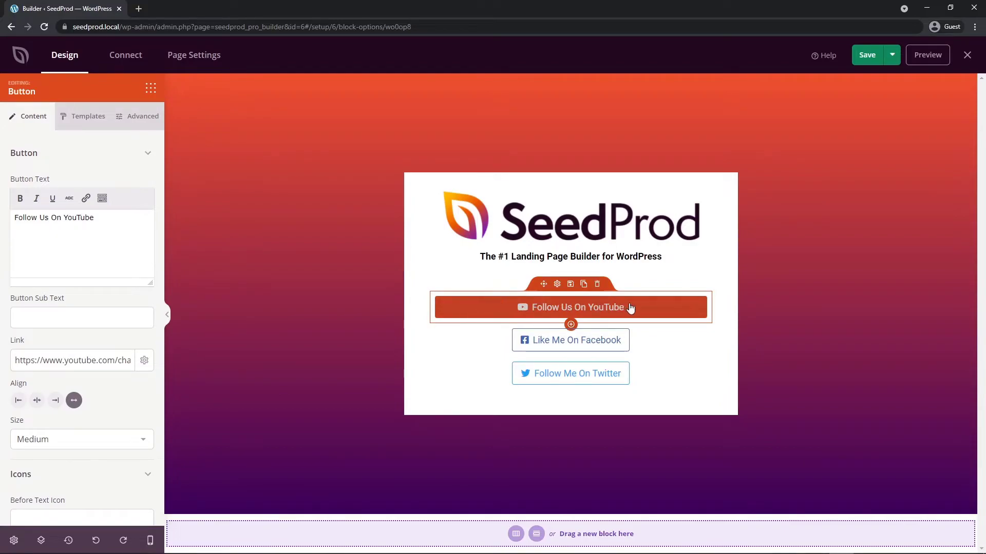
Delete the Facebook and Twitter buttons and duplicate the YouTube button twice
left_click(596, 320)
left_click(455, 306)
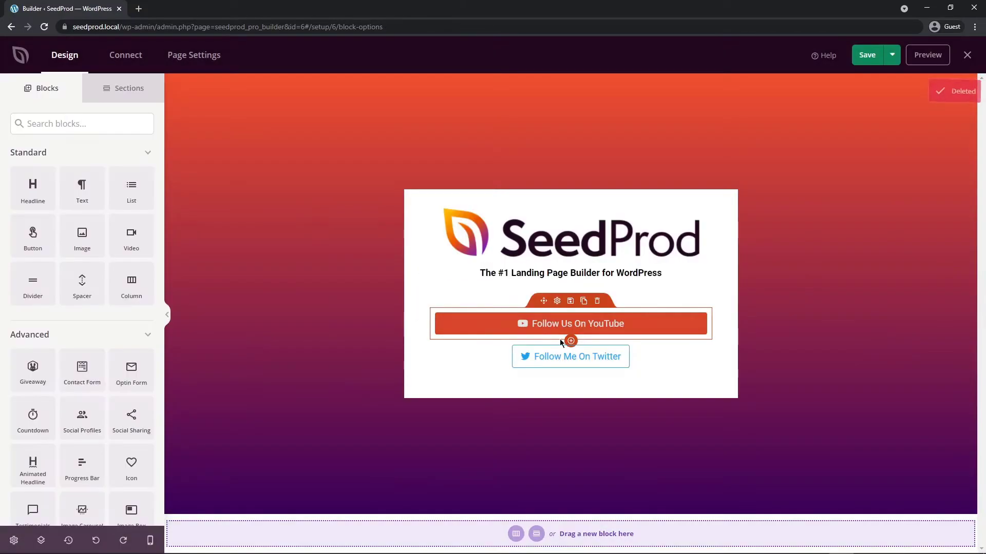
left_click(594, 337)
left_click(458, 307)
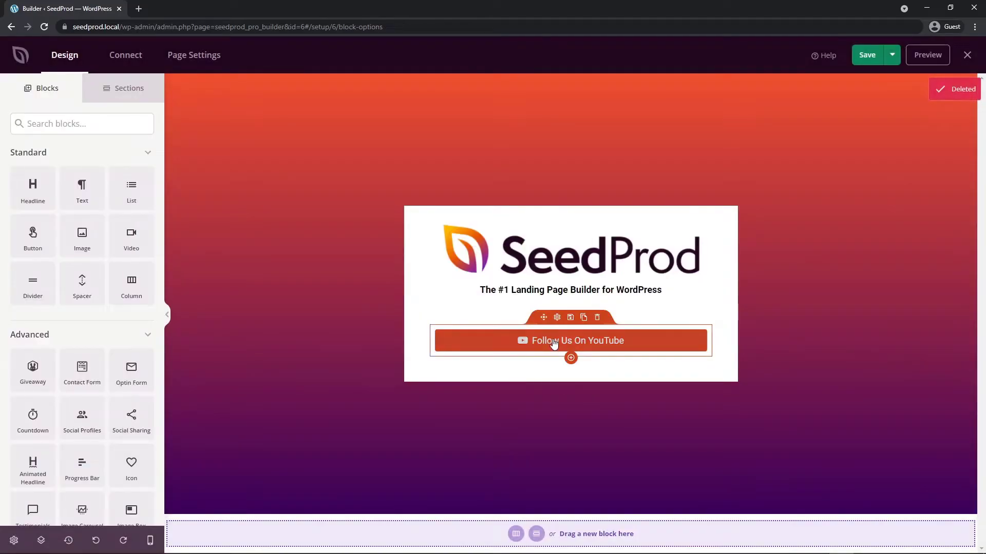
left_click(584, 318)
left_click(583, 318)
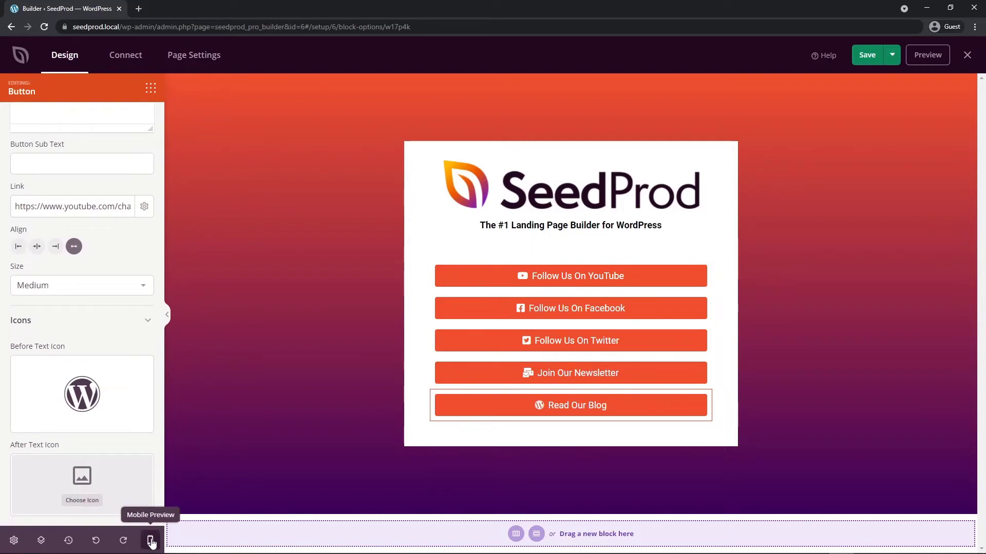
Preview the link page at mobile width, switch back to the desktop preview, and save
left_click(150, 542)
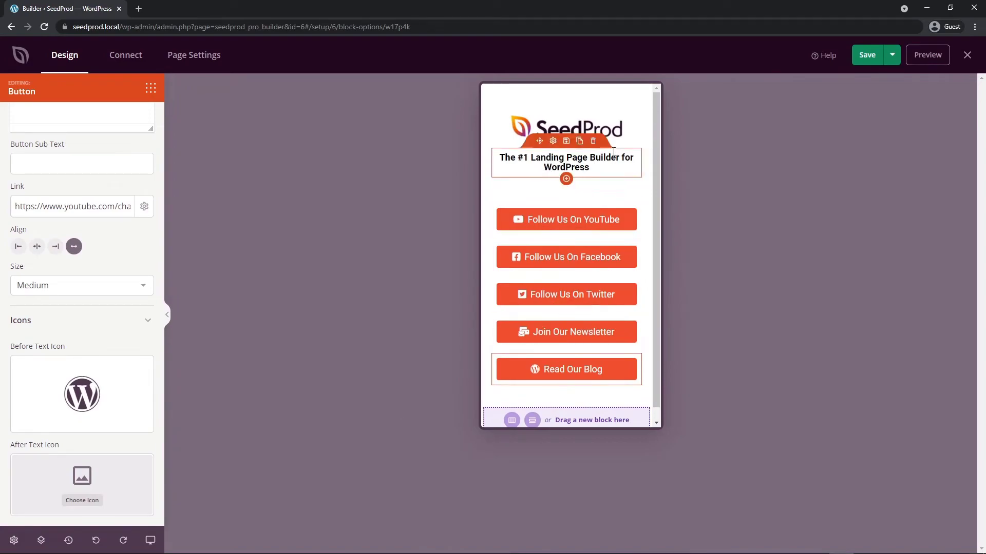
mouse_move(659, 110)
left_mouse_down()
mouse_move(658, 152)
mouse_move(654, 97)
left_mouse_up()
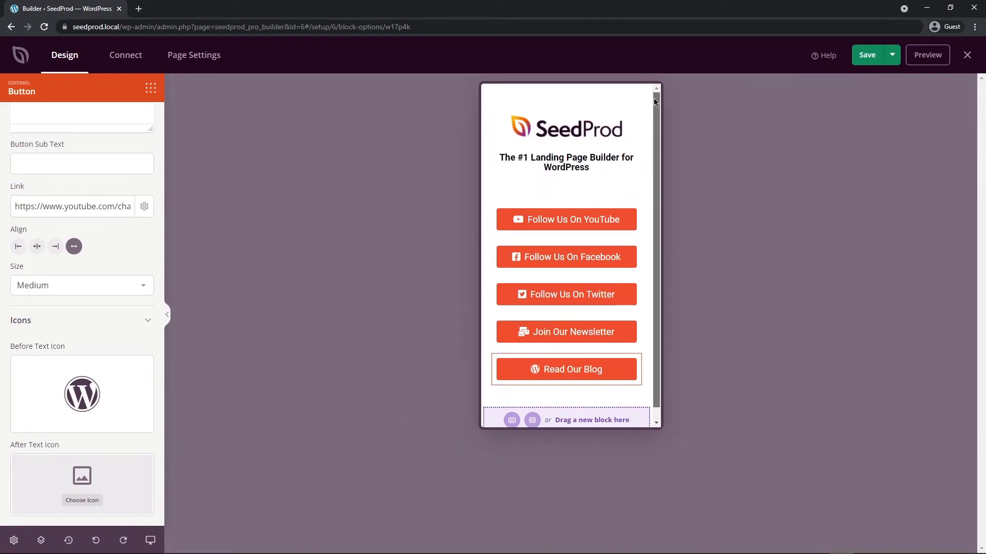
left_click(150, 541)
left_click(867, 57)
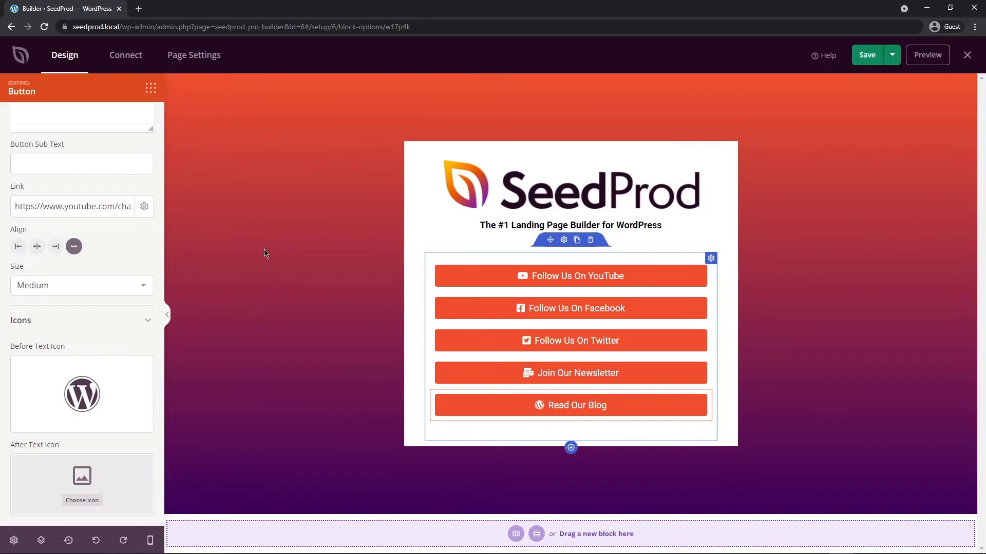
Pick Constant Contact under Connect and start a new account connection asking for an API key
left_click(126, 57)
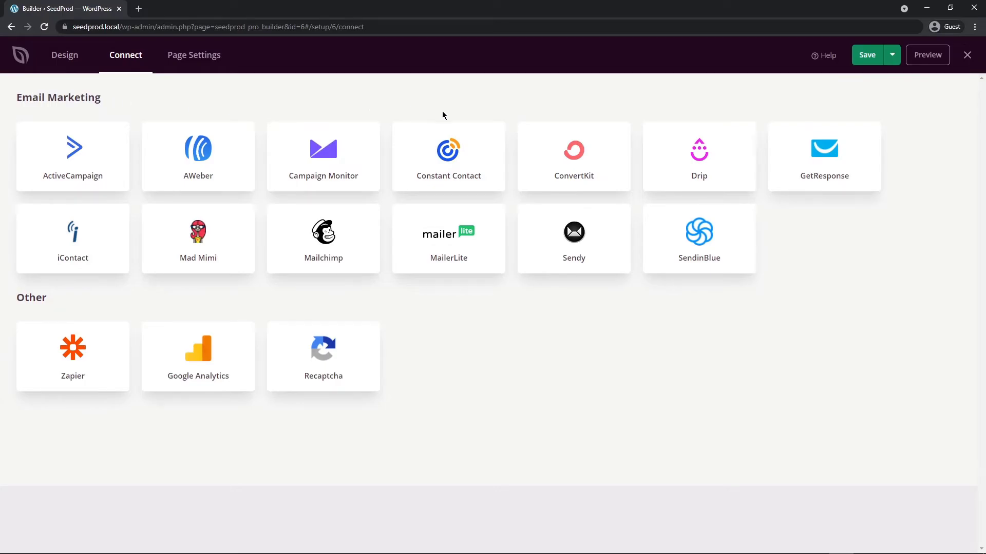
left_click(441, 162)
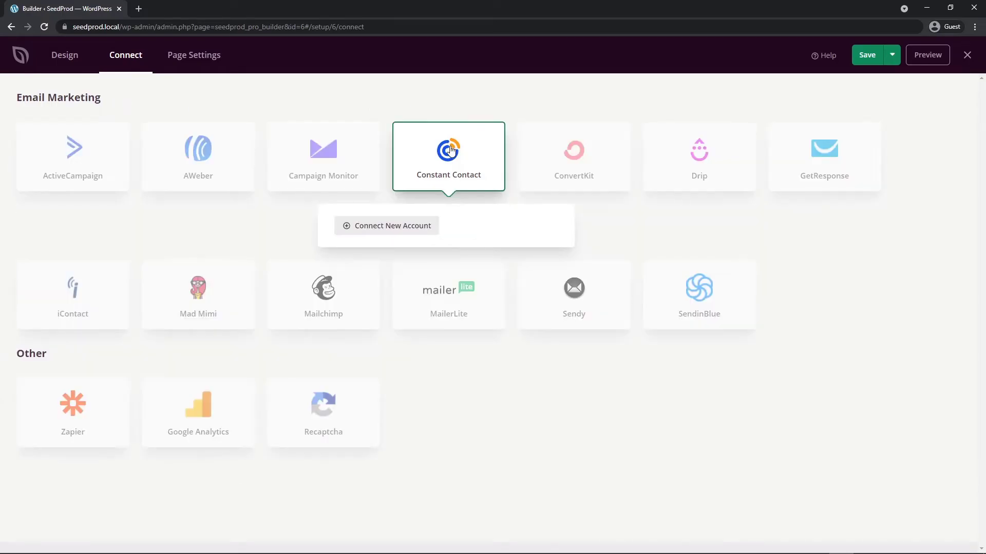
left_click(386, 231)
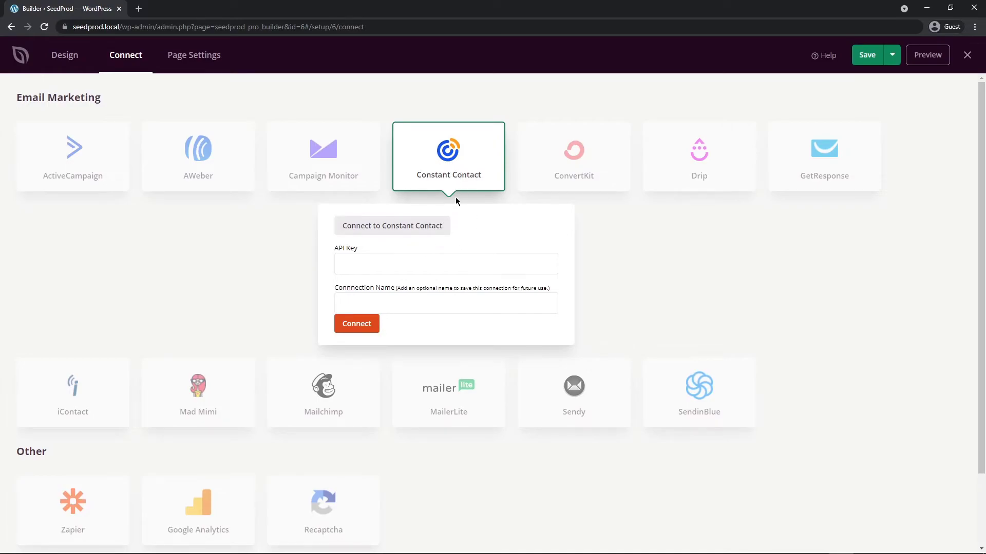
Review the links page's General settings and Save options, then open its SEO section
left_click(192, 59)
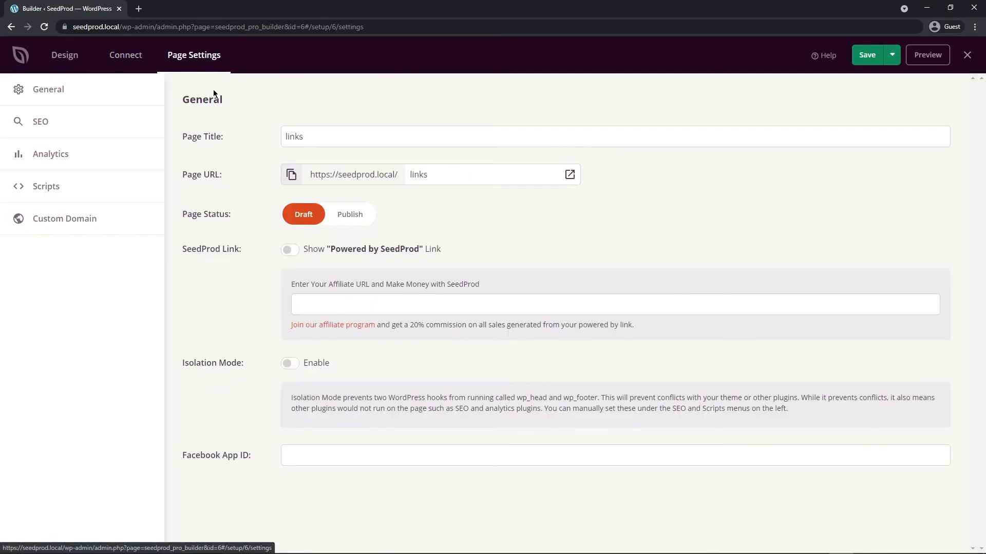
left_click_drag(337, 137, 191, 139)
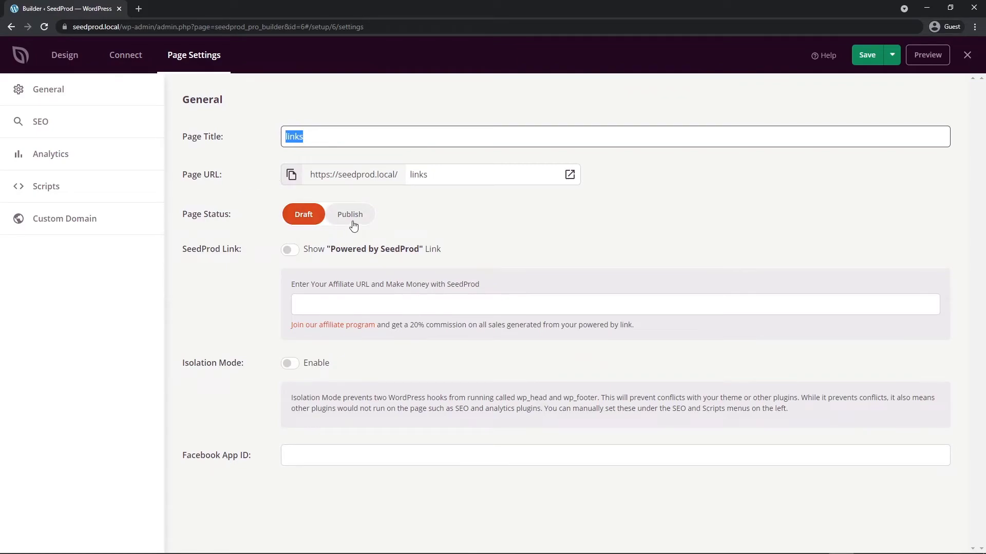
left_click(892, 56)
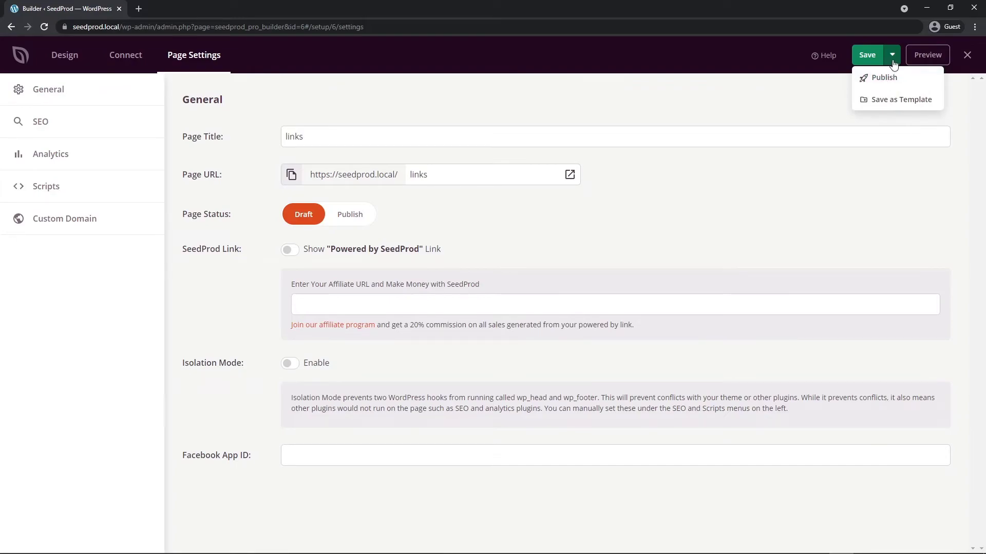
left_click(893, 56)
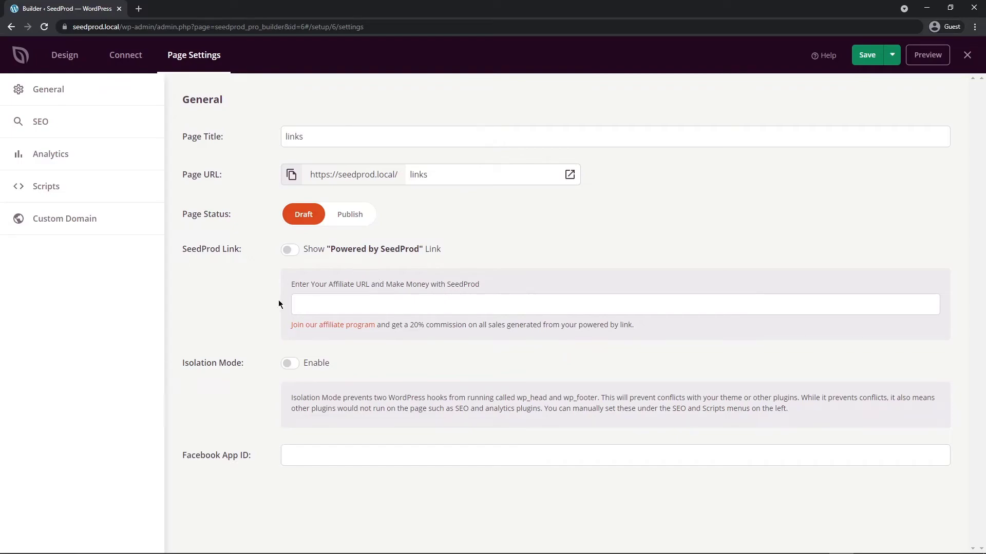
left_click_drag(410, 325, 544, 325)
left_click(457, 340)
left_click(55, 122)
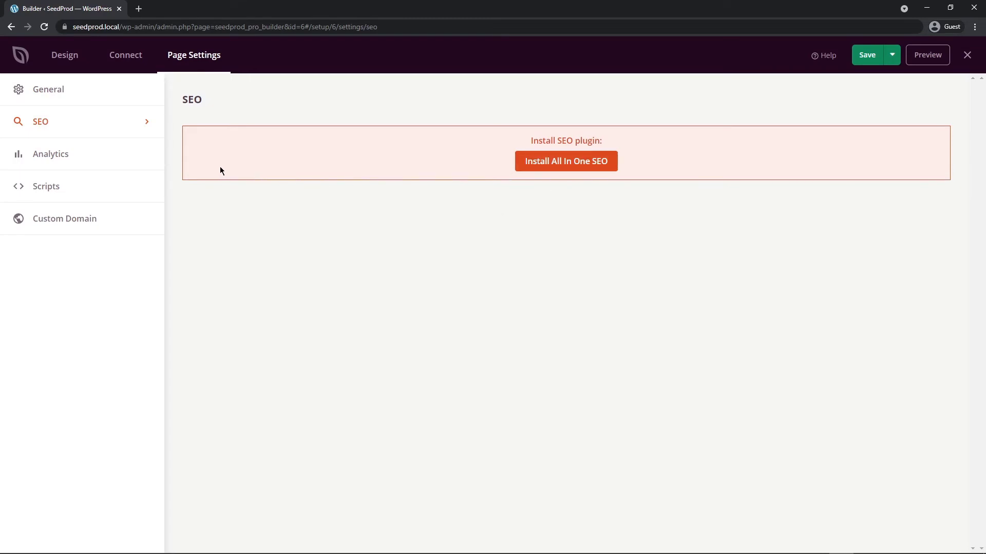
Check the Analytics and Scripts settings, ending on Custom Domain with no domain set
left_click(56, 157)
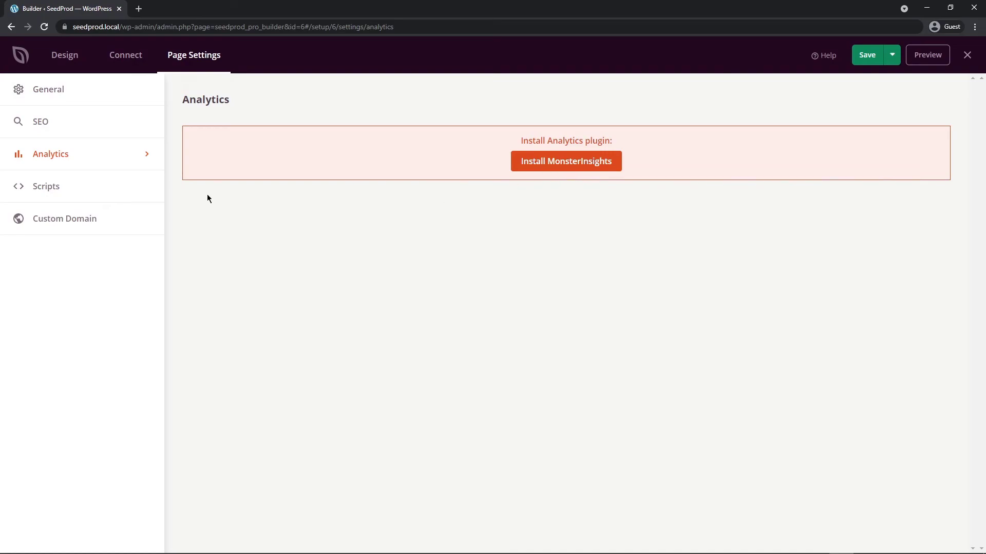
left_click(45, 186)
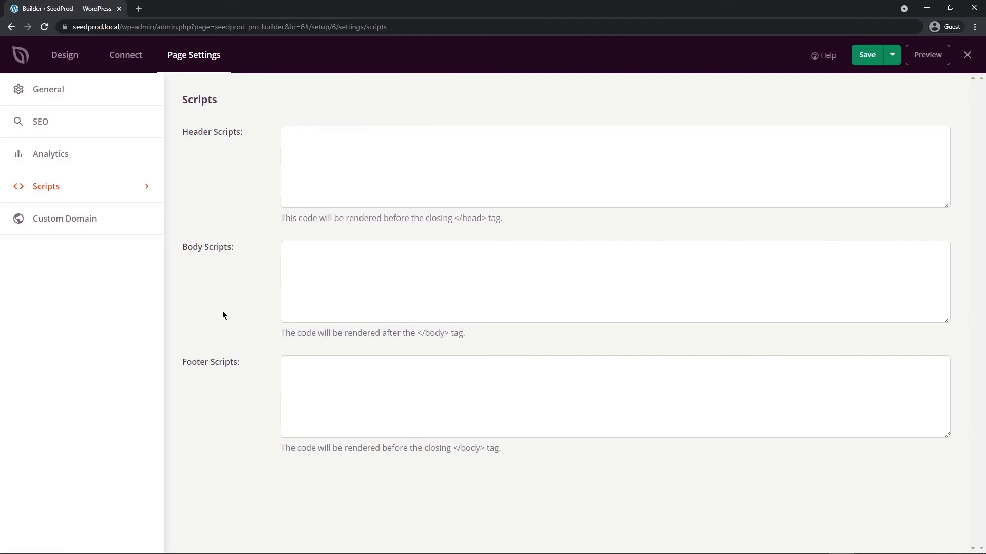
left_click(72, 222)
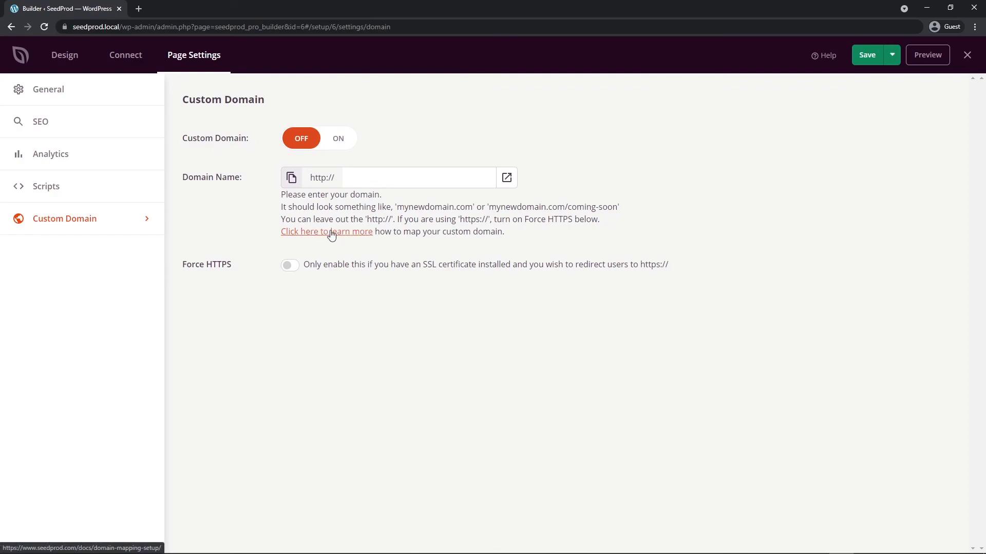
Save the links page and publish it from the Save dropdown
left_click(867, 58)
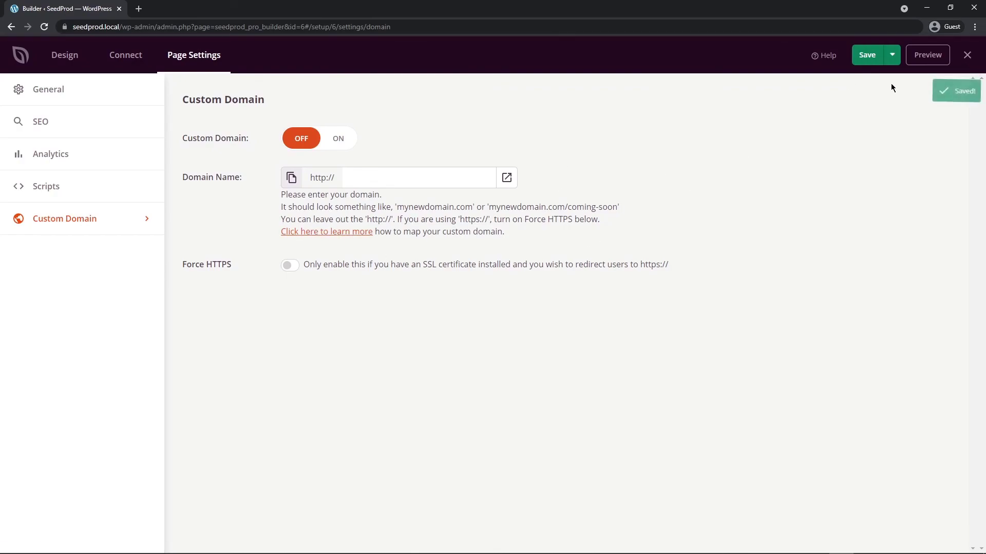
left_click(890, 56)
left_click(868, 79)
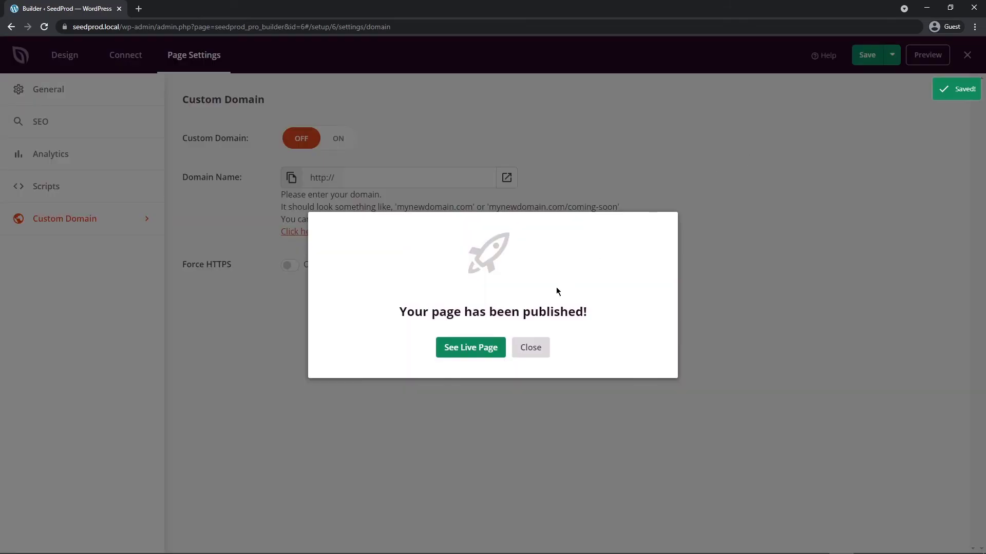